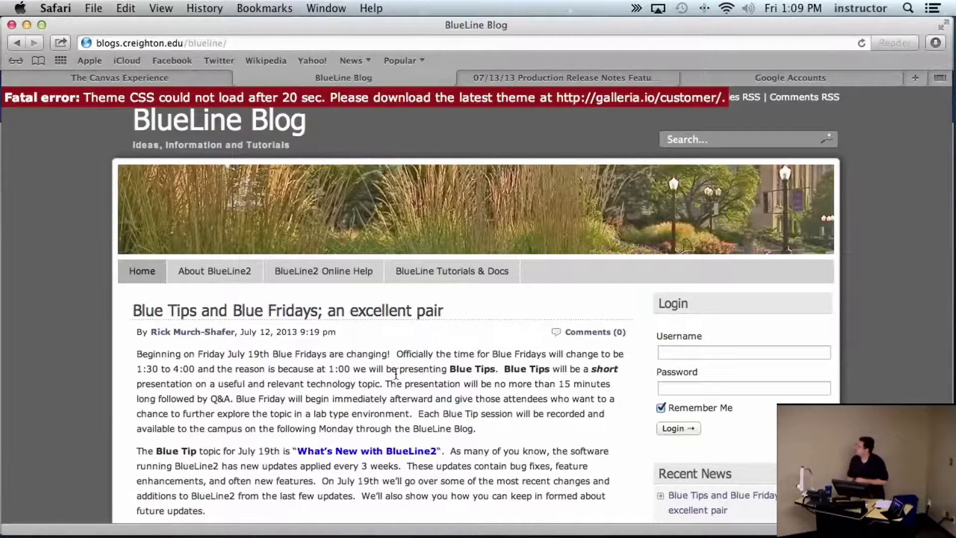
# - Look through the BlueLine Blog posts on Blue Tips, the InstructureCon 2013 videos and the 07/13/13 release notes
pyautogui.scroll(-3, 398, 362)
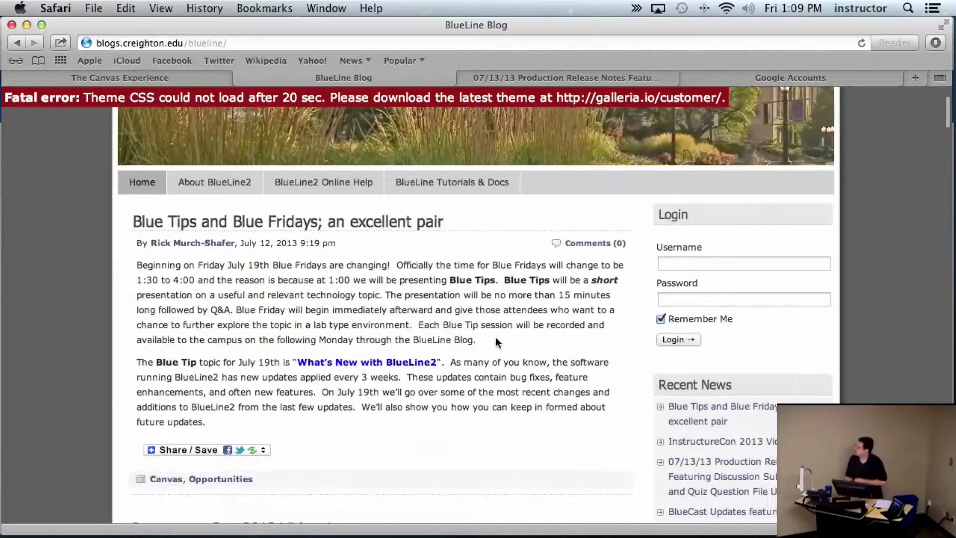
pyautogui.scroll(-2, 493, 343)
pyautogui.scroll(-15, 491, 337)
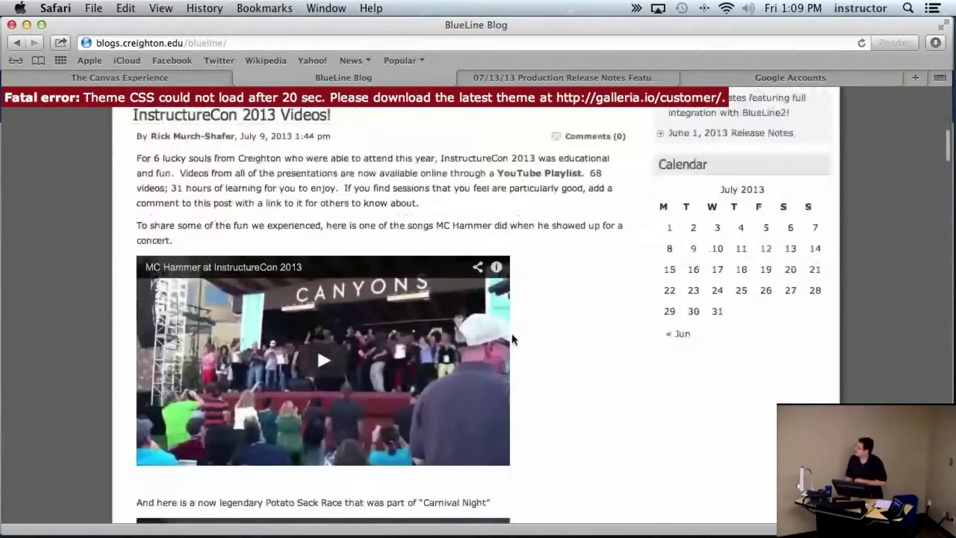
pyautogui.scroll(-15, 532, 338)
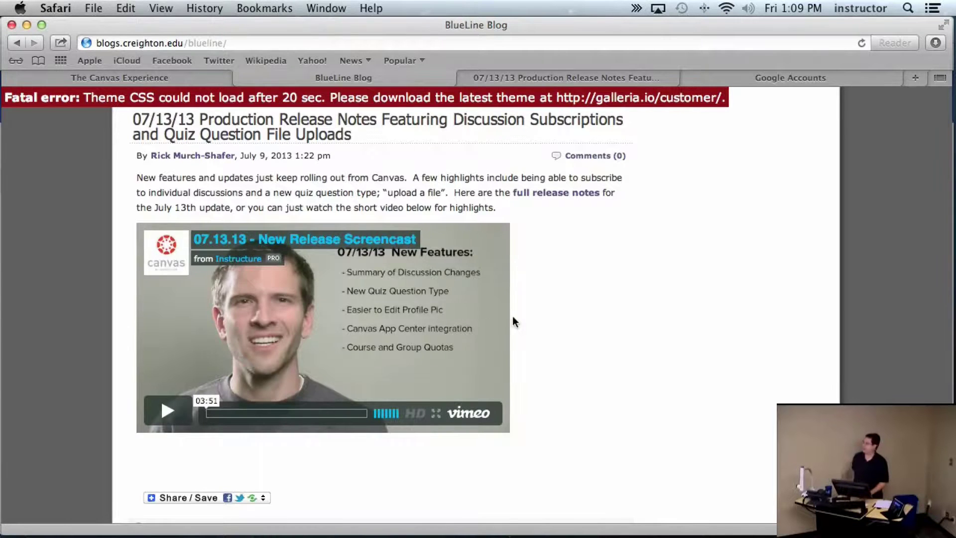
pyautogui.scroll(20, 513, 317)
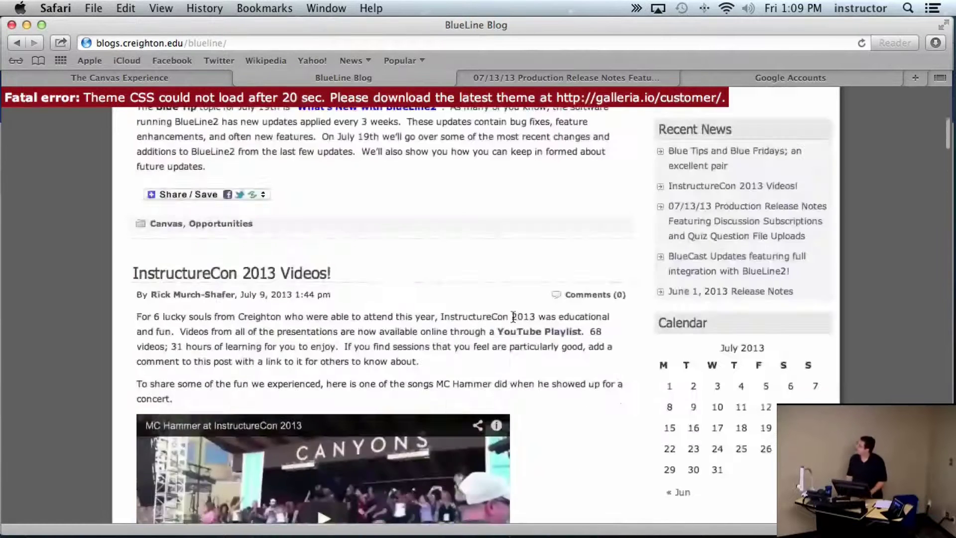
pyautogui.scroll(-3, 512, 316)
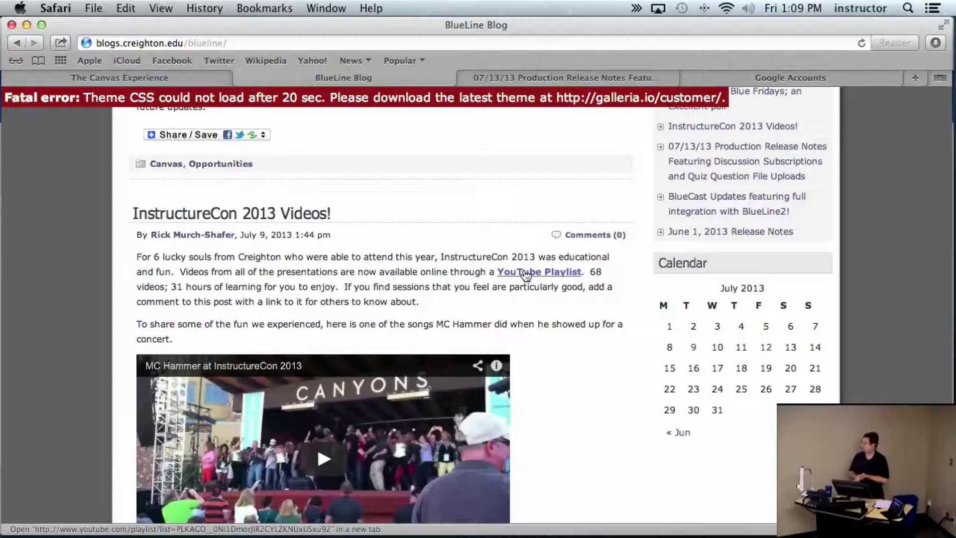
# - Return to The Canvas Experience course and open its Conferences page in the instructor account
pyautogui.click(152, 79)
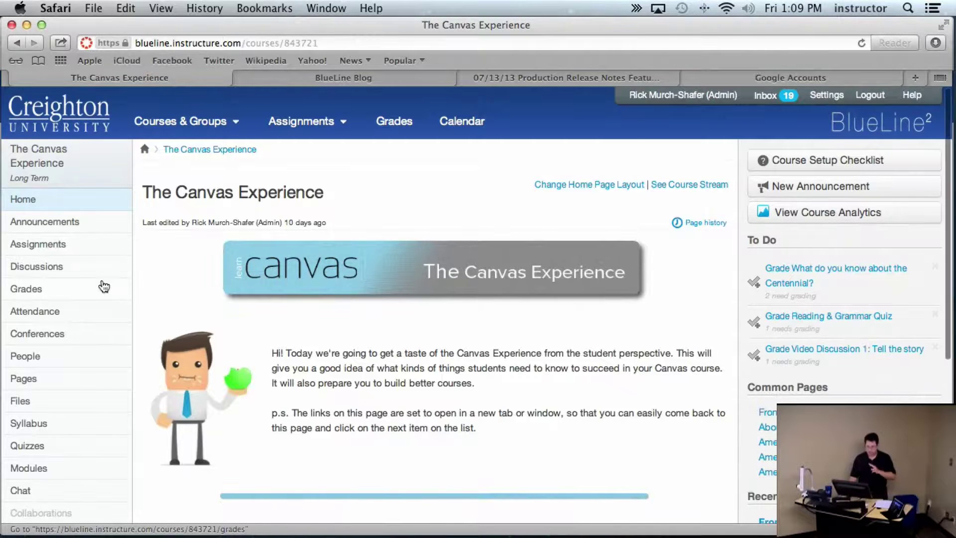
pyautogui.scroll(-2, 100, 284)
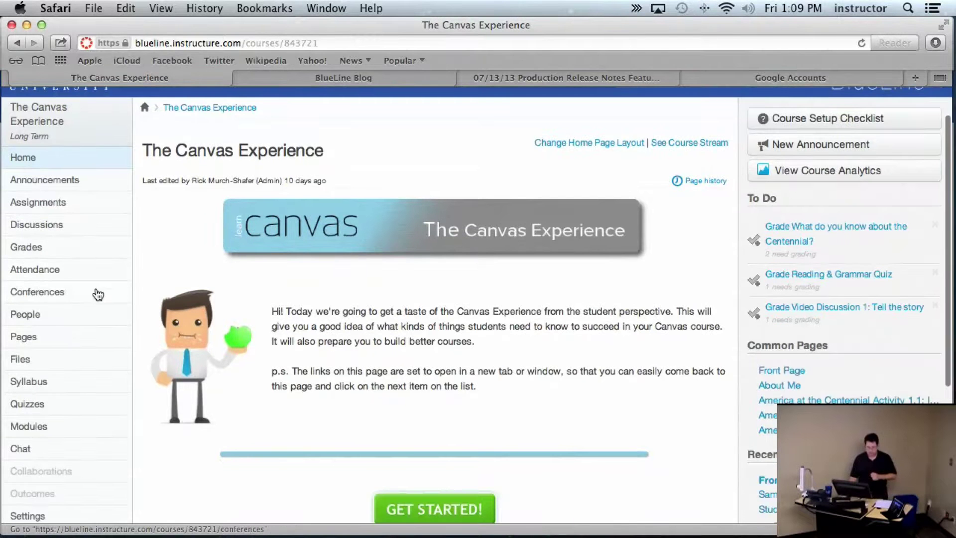
pyautogui.click(48, 292)
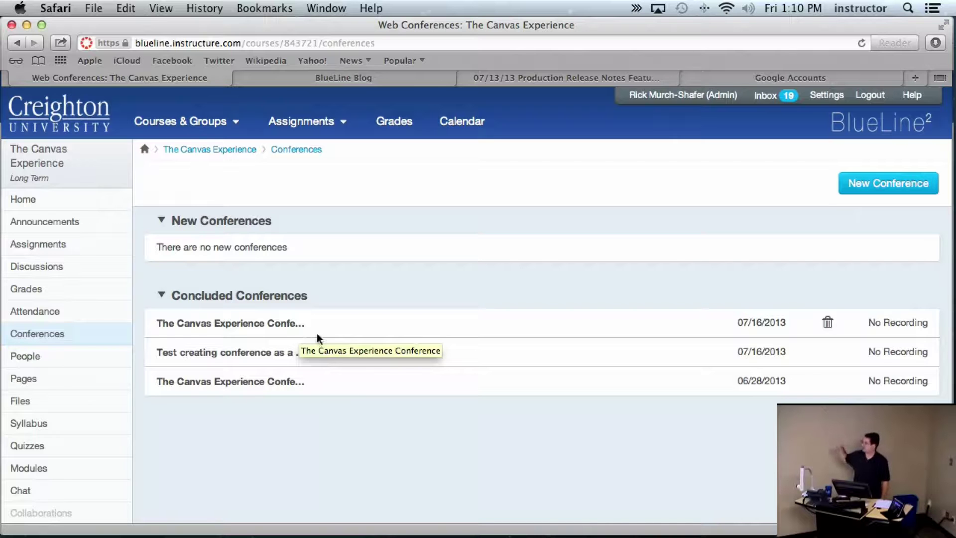
# - Switch to Google Chrome and open the Conferences page of The Canvas Experience in the student account
pyautogui.press('super+Tab')
pyautogui.press('super+Tab')
pyautogui.press('super+Tab')
pyautogui.press('super+Tab')
pyautogui.press('super+Tab')
pyautogui.click(413, 277)
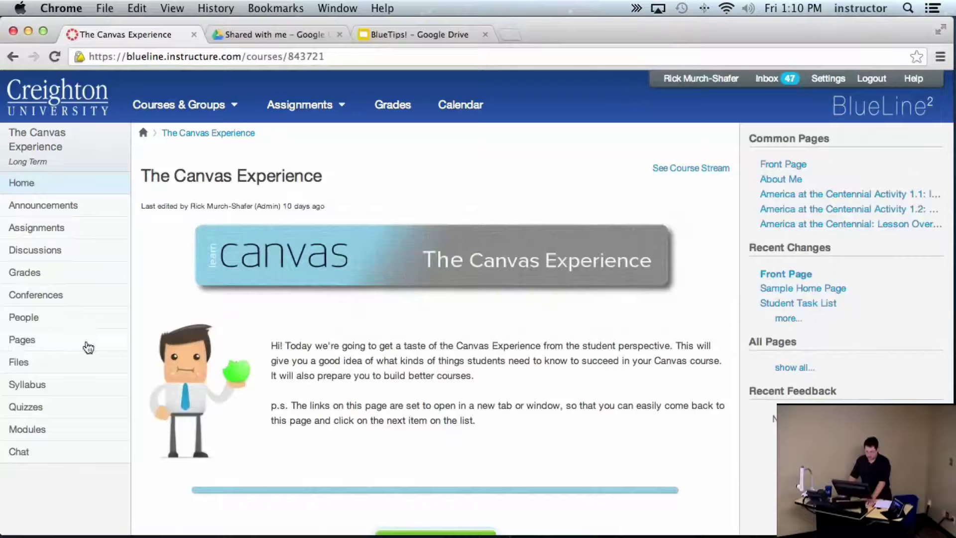
pyautogui.click(61, 299)
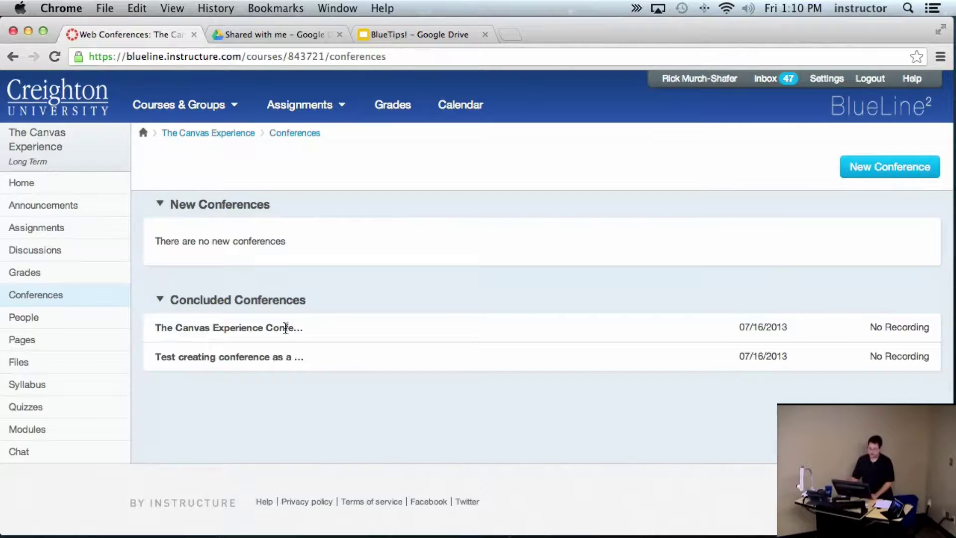
# - Switch back to Safari, open the course's Discussions page and review its pinned, regular and closed sections
pyautogui.press('super+Tab')
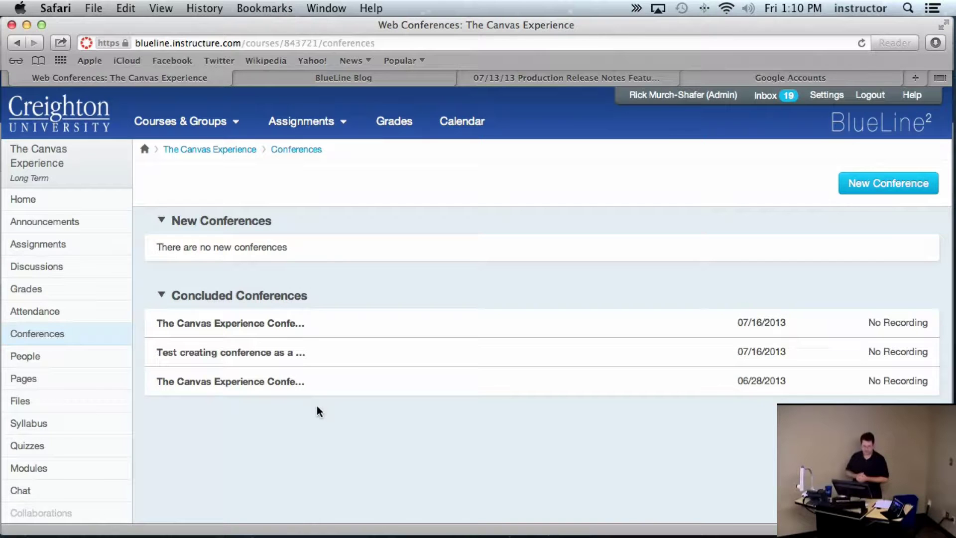
pyautogui.click(50, 267)
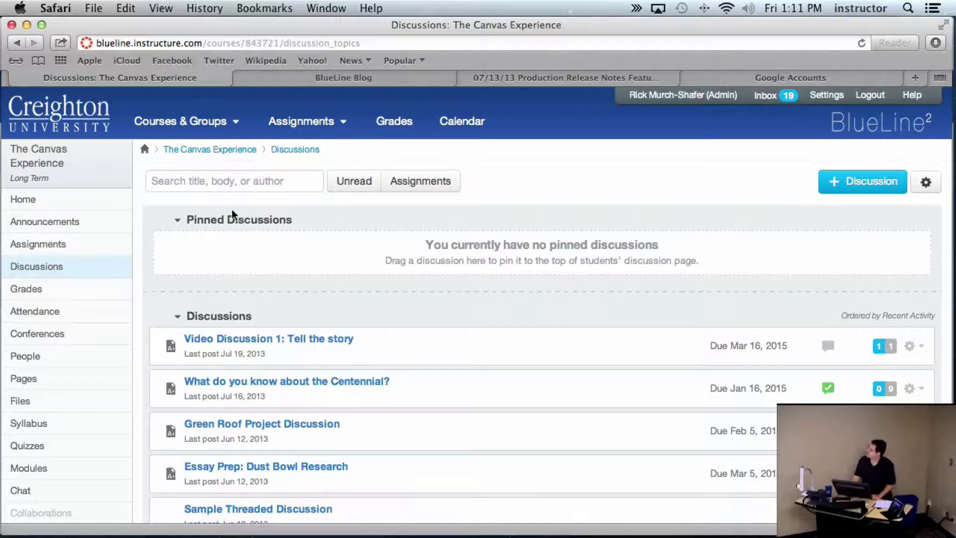
pyautogui.scroll(-5, 314, 234)
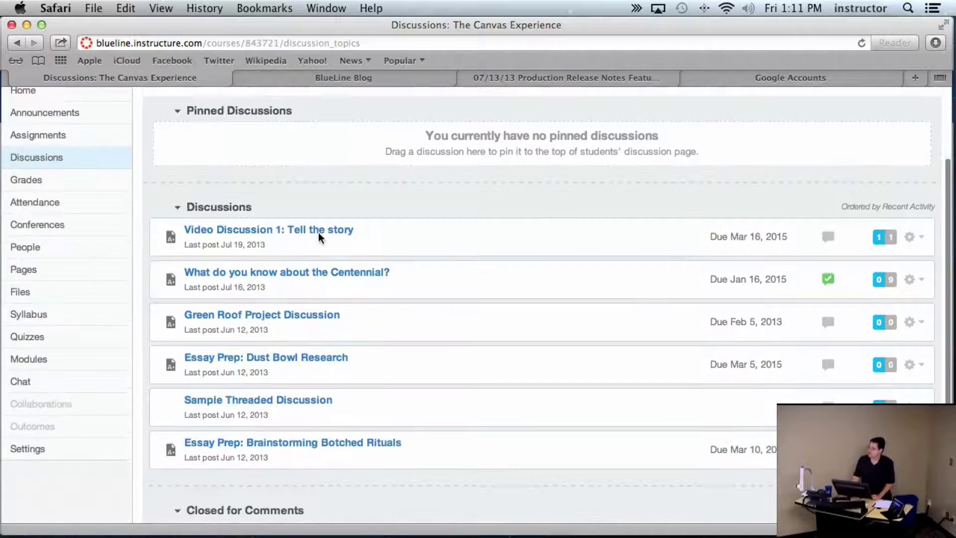
pyautogui.scroll(-4, 350, 377)
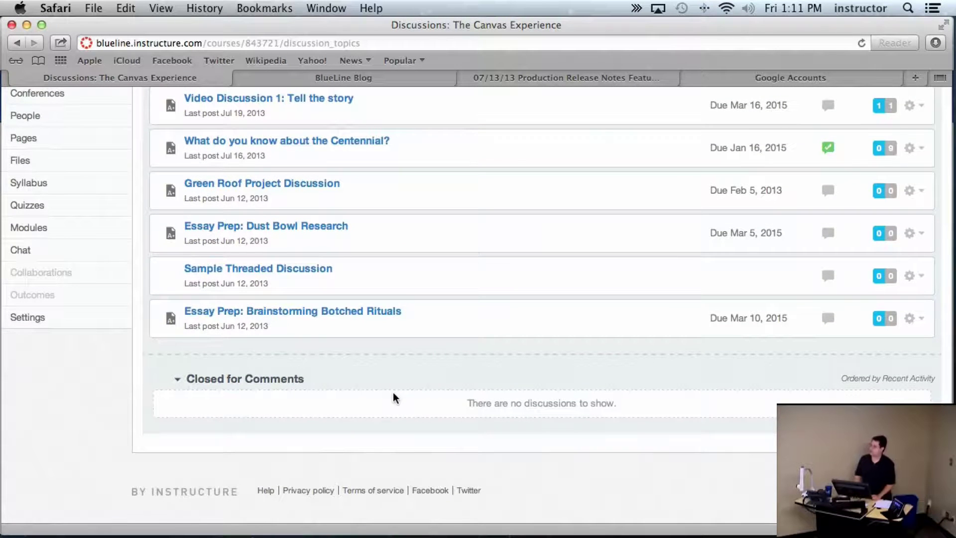
pyautogui.scroll(6, 393, 398)
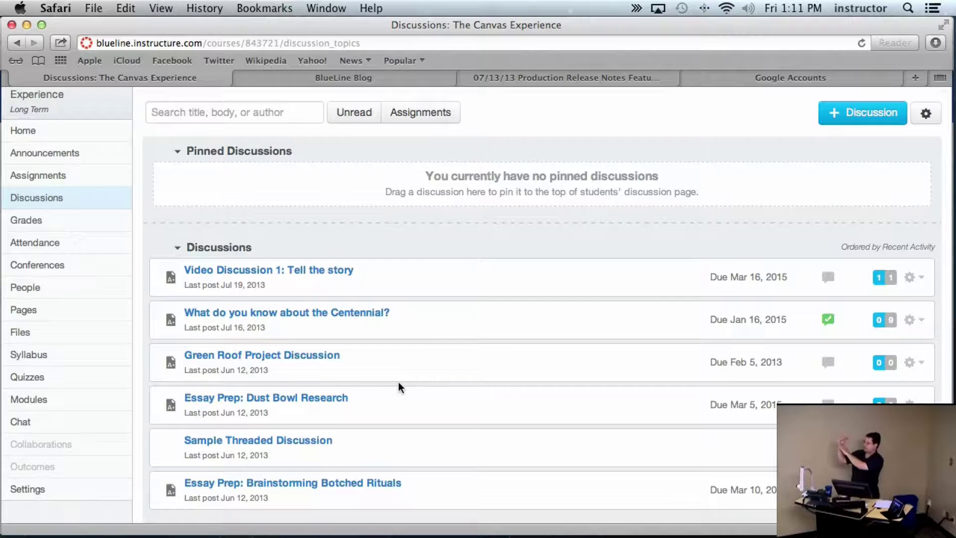
# - Pin the discussion "Video Discussion 1: Tell the story", and unpin it again
pyautogui.click(920, 282)
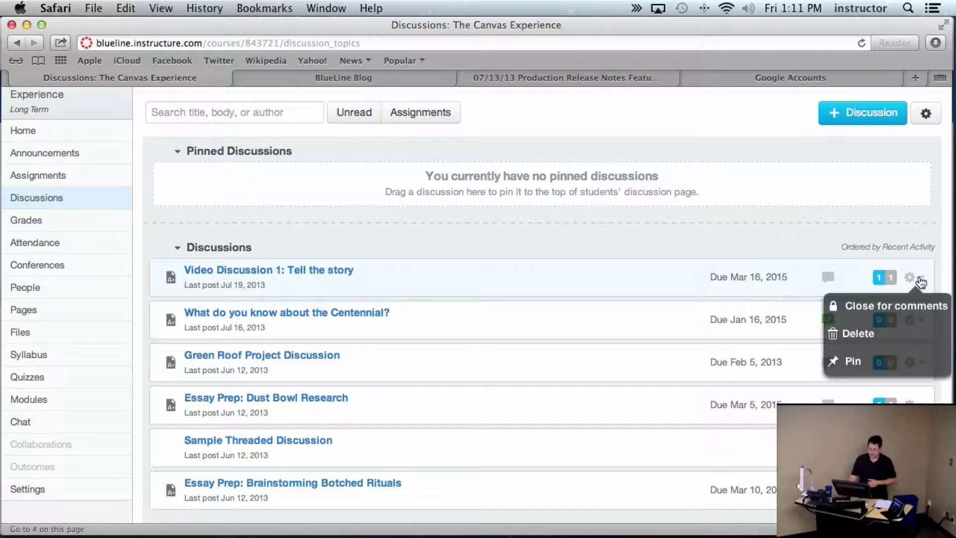
pyautogui.click(856, 362)
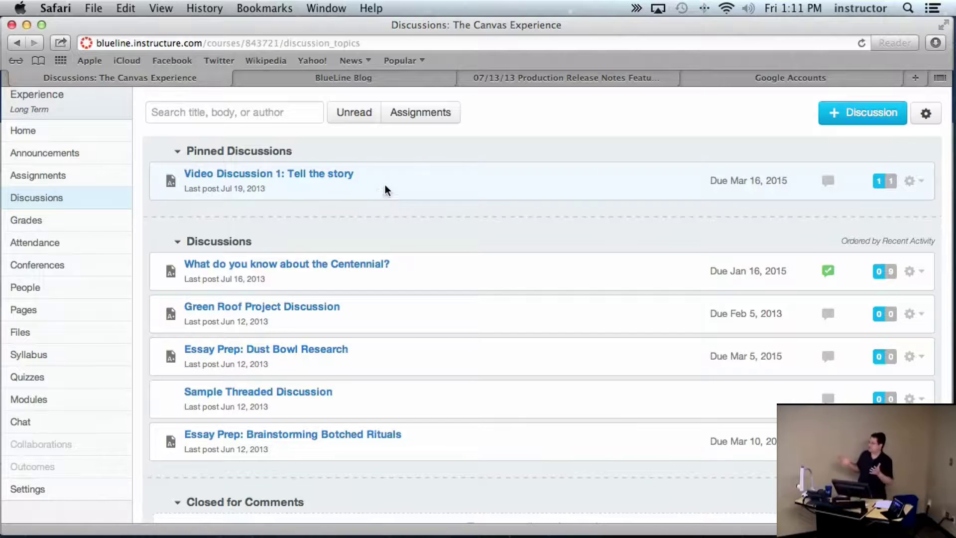
pyautogui.click(922, 186)
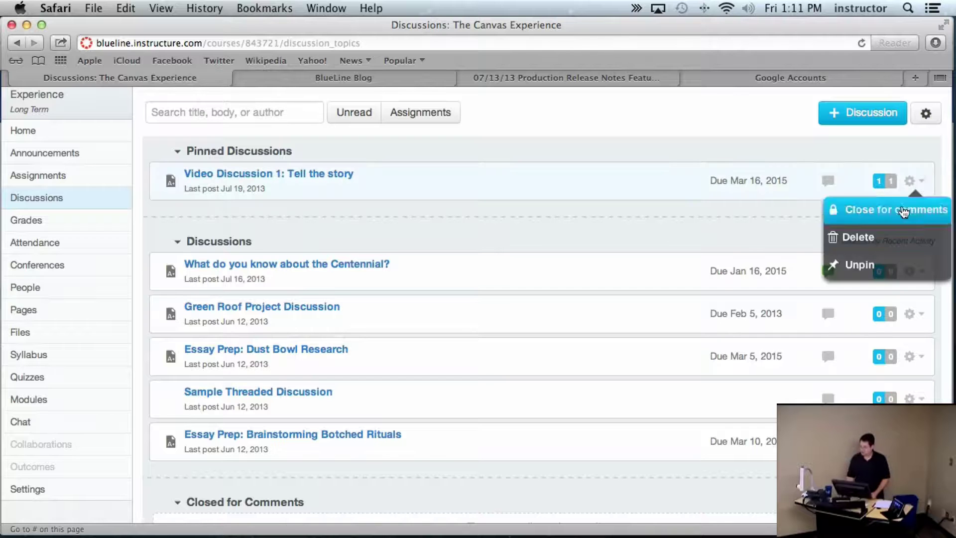
pyautogui.click(868, 264)
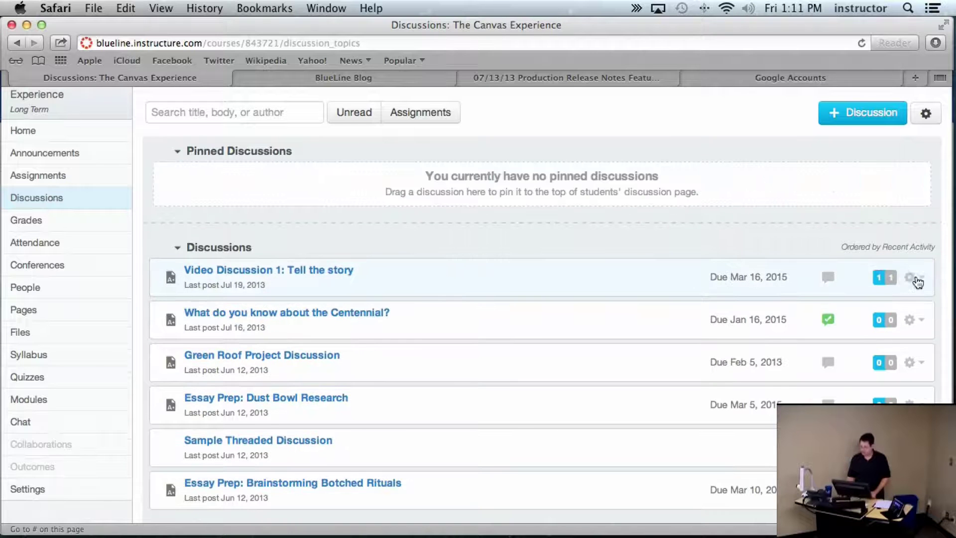
# - Pin the discussion "What do you know about the Centennial?"
pyautogui.click(923, 321)
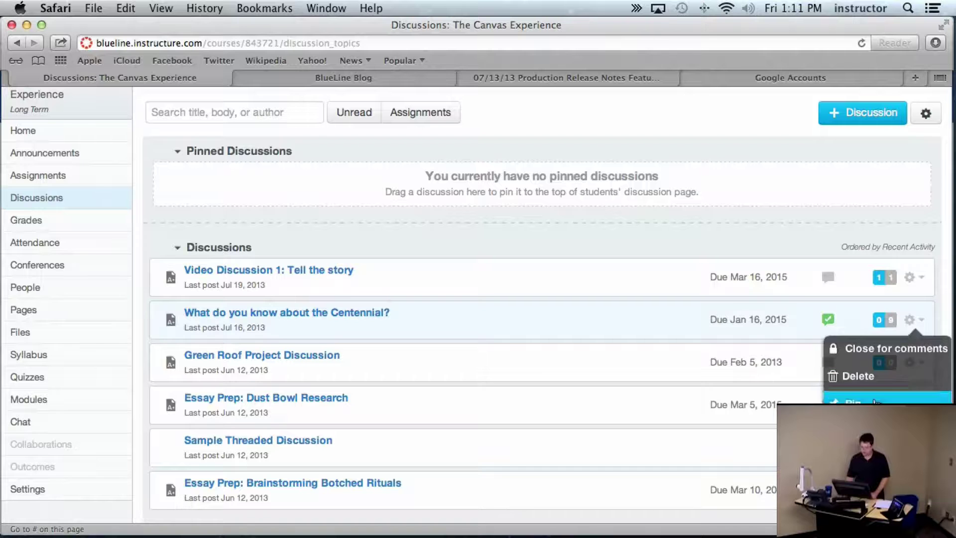
pyautogui.click(853, 402)
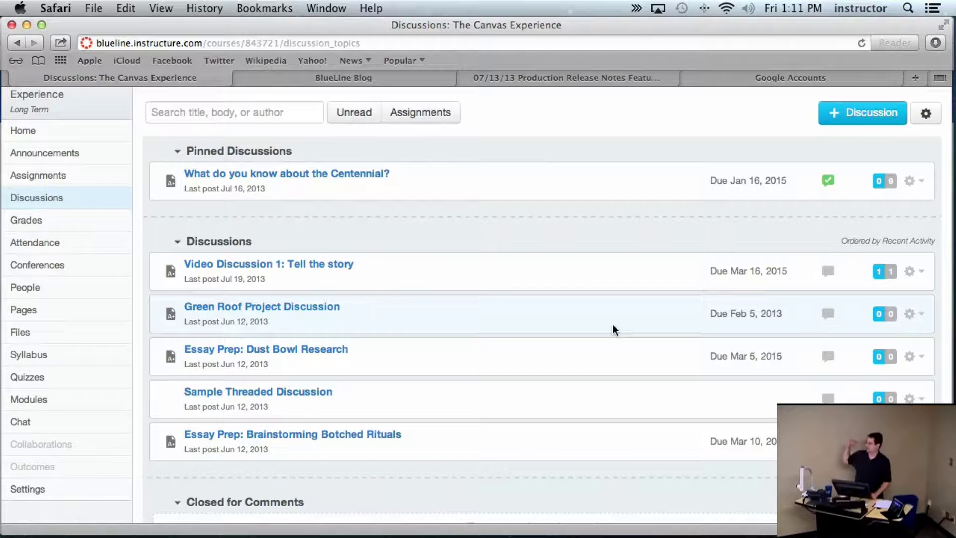
# - Close the discussion "Video Discussion 1: Tell the story" for comments
pyautogui.scroll(-2, 553, 288)
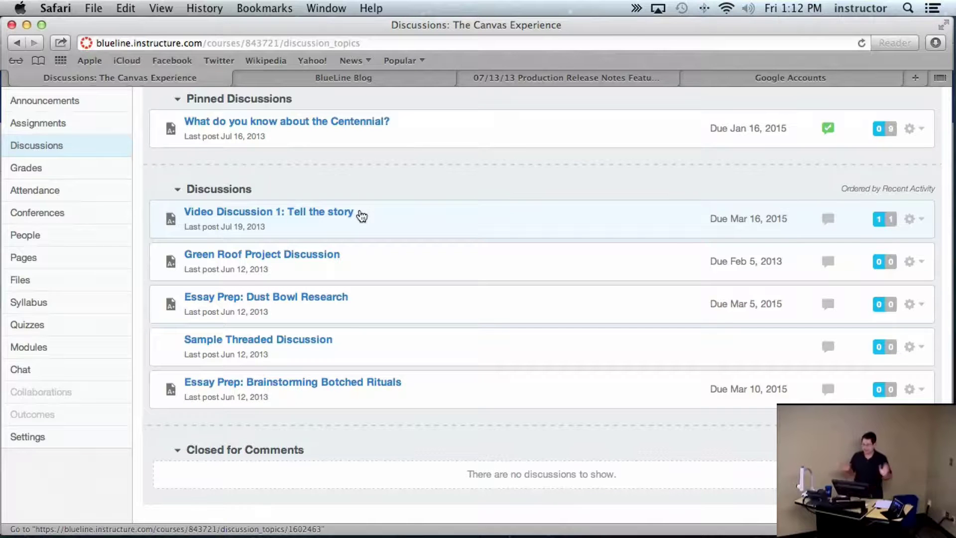
pyautogui.click(915, 220)
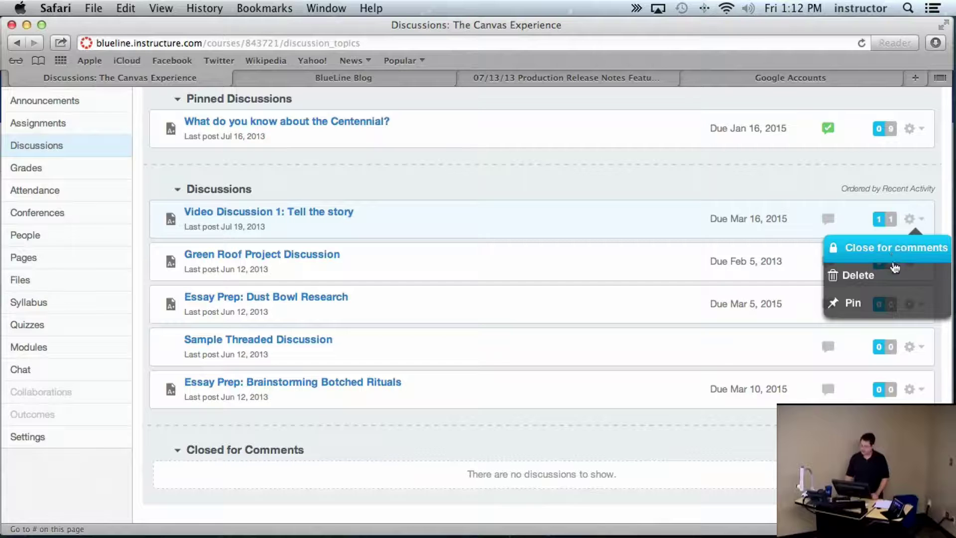
pyautogui.click(912, 254)
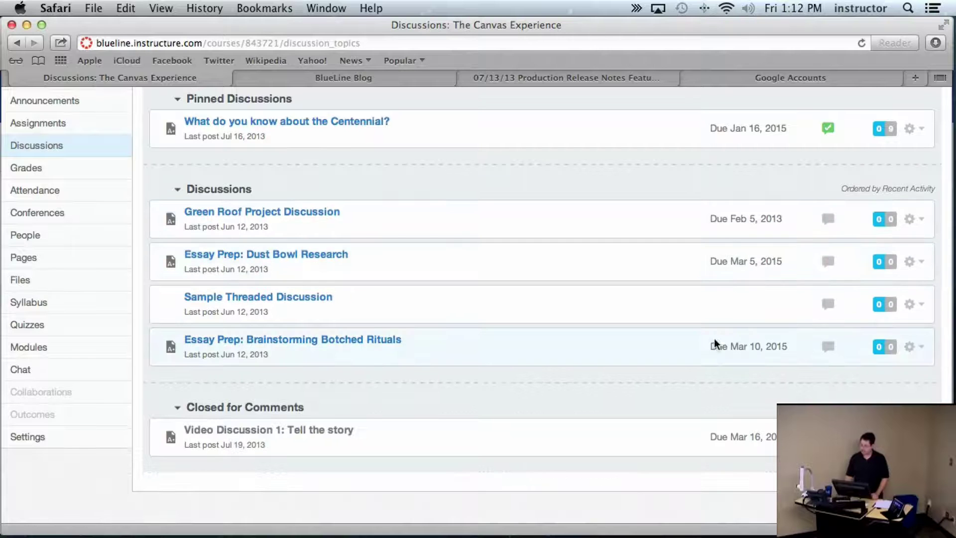
pyautogui.scroll(-2, 717, 337)
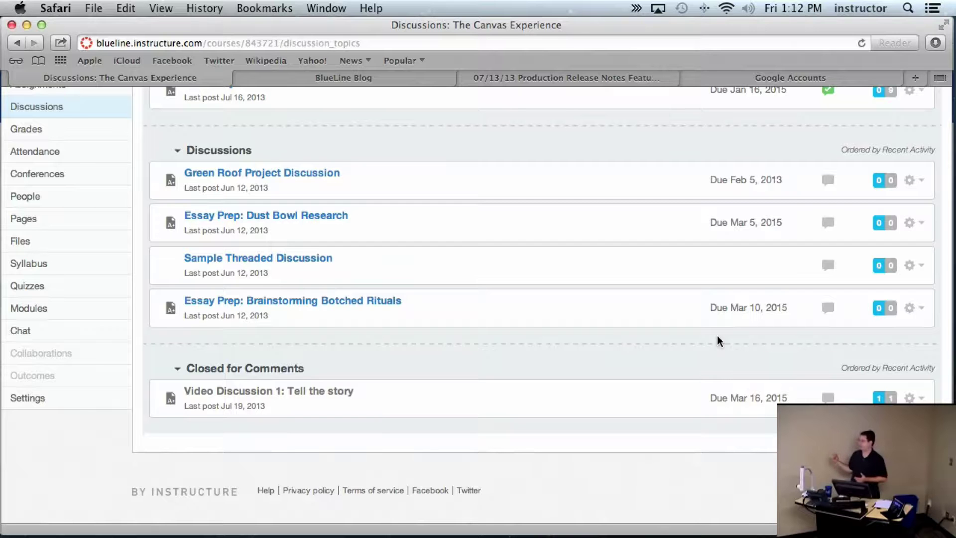
# - Switch to Google Chrome and open the course's Discussions page to examine the list as a student
pyautogui.press('super+Tab')
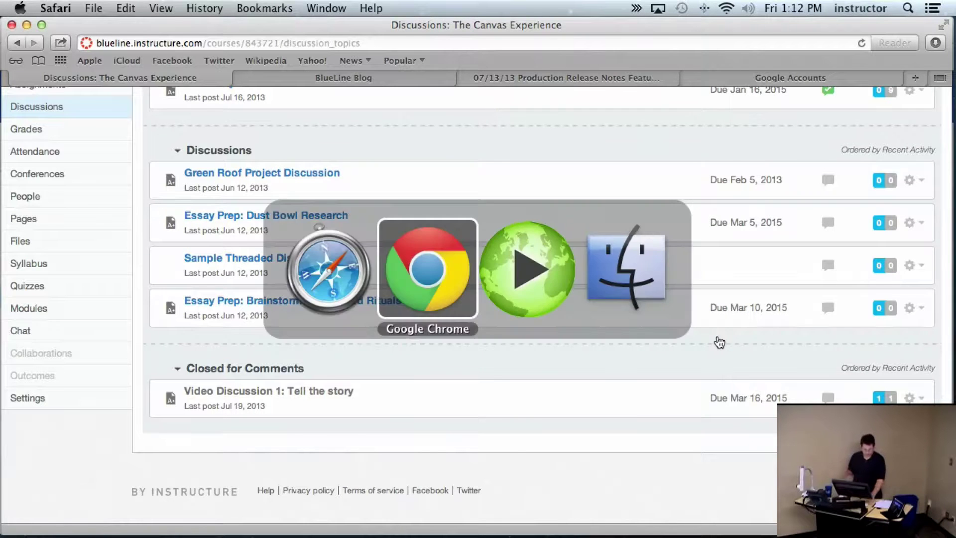
pyautogui.click(35, 250)
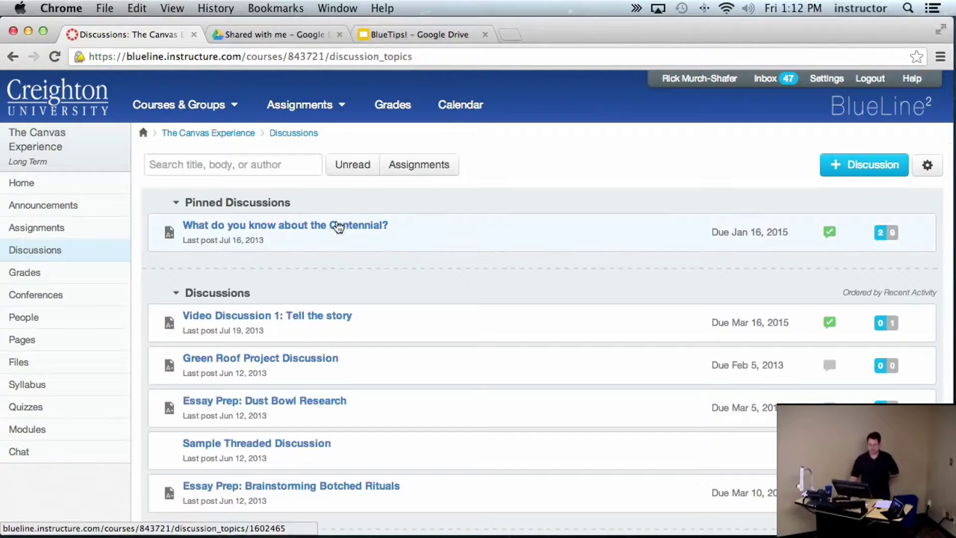
pyautogui.scroll(-3, 337, 225)
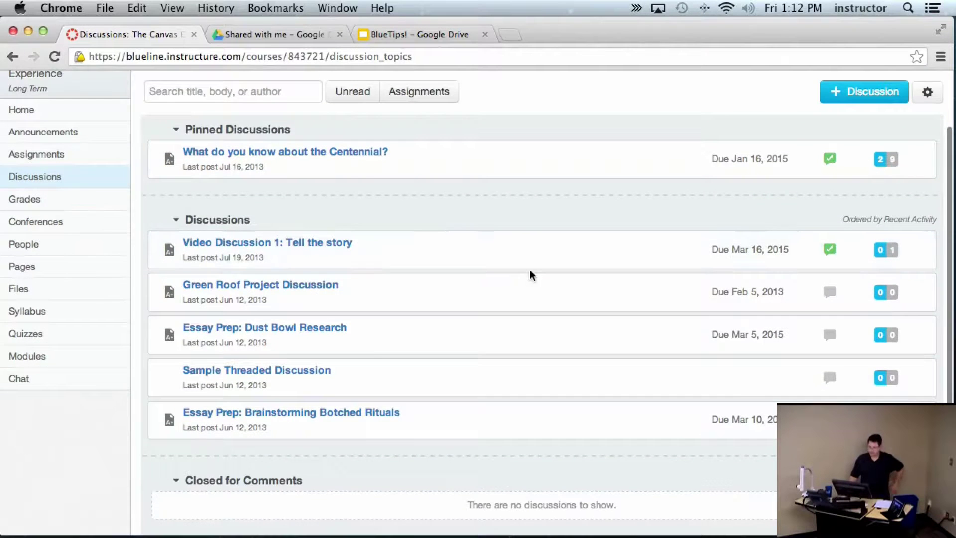
pyautogui.scroll(-3, 529, 273)
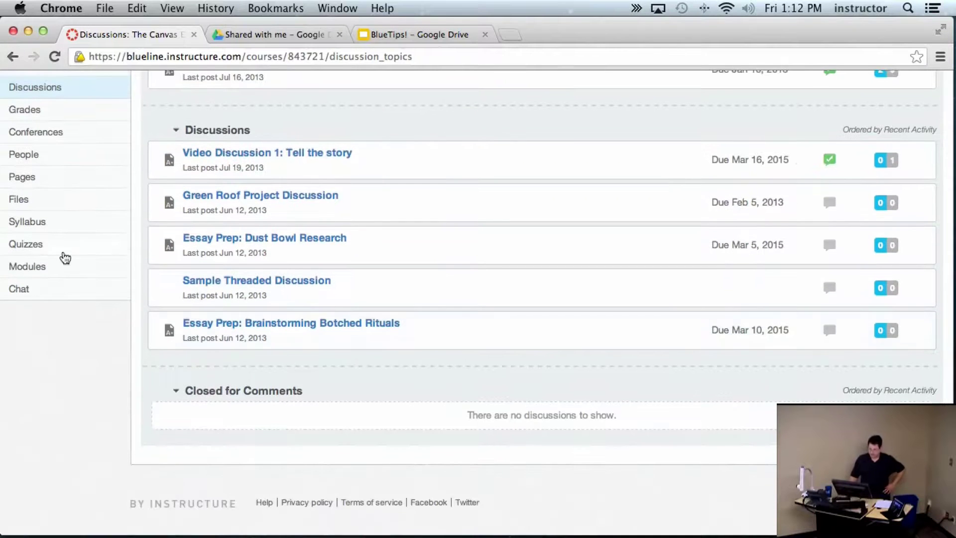
# - Reload the student's discussion list and recheck the Closed for Comments section
pyautogui.click(32, 87)
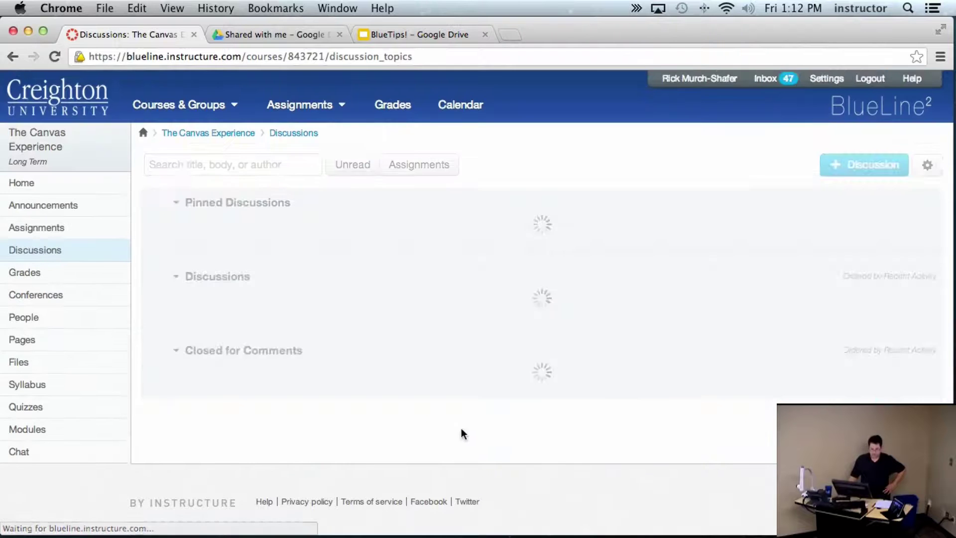
pyautogui.scroll(-3, 461, 428)
pyautogui.scroll(-2, 460, 428)
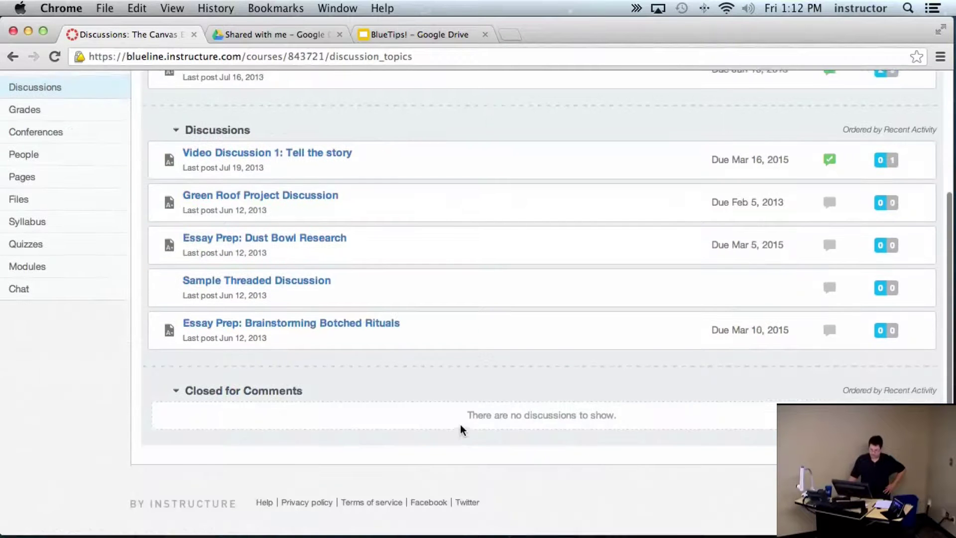
pyautogui.scroll(5, 460, 427)
pyautogui.scroll(1, 461, 432)
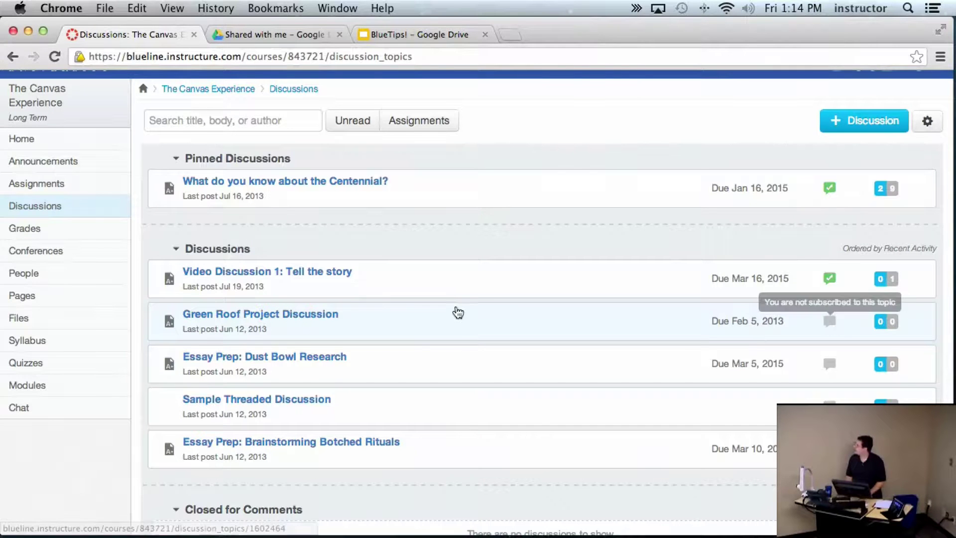
# - Open the "Green Roof Project Discussion" and post a reply reading "post"
pyautogui.click(316, 318)
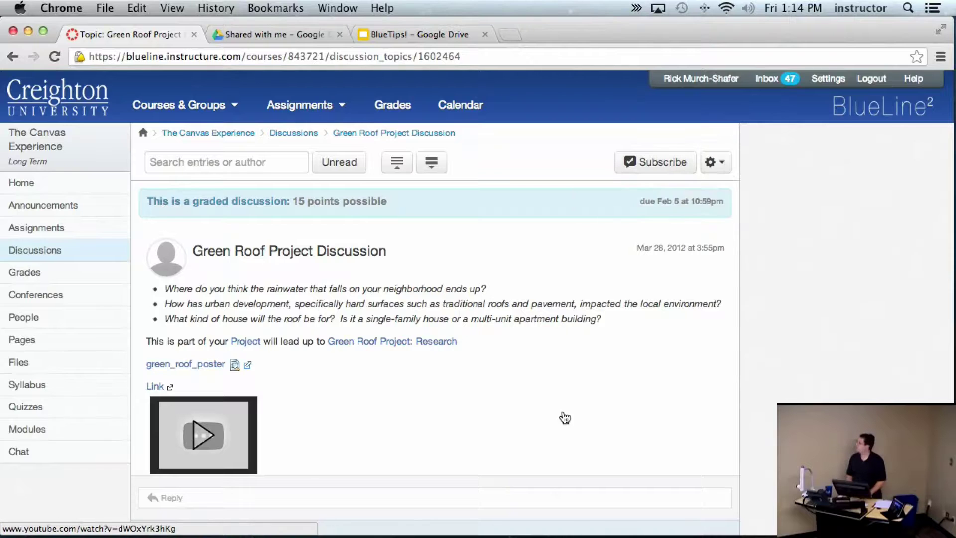
pyautogui.scroll(-3, 558, 413)
pyautogui.click(398, 377)
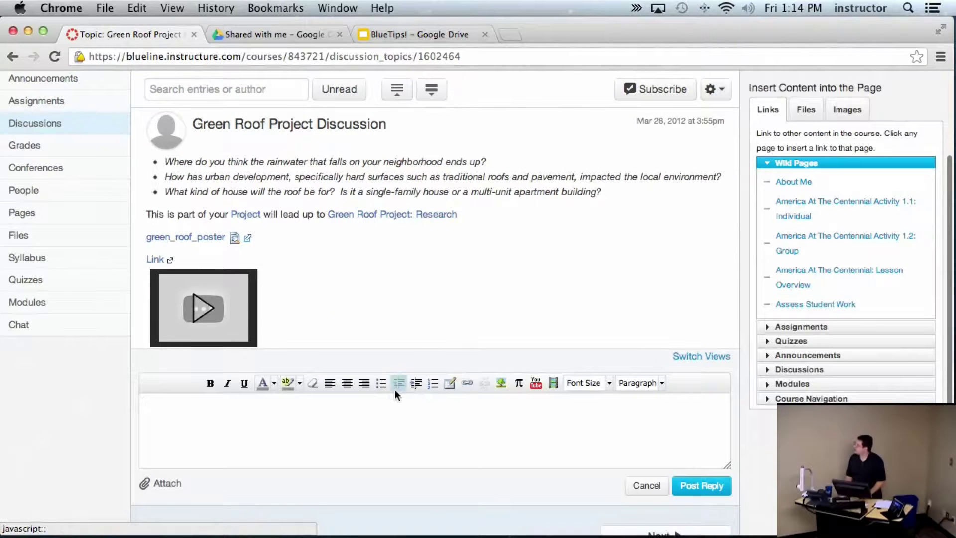
pyautogui.write('post')
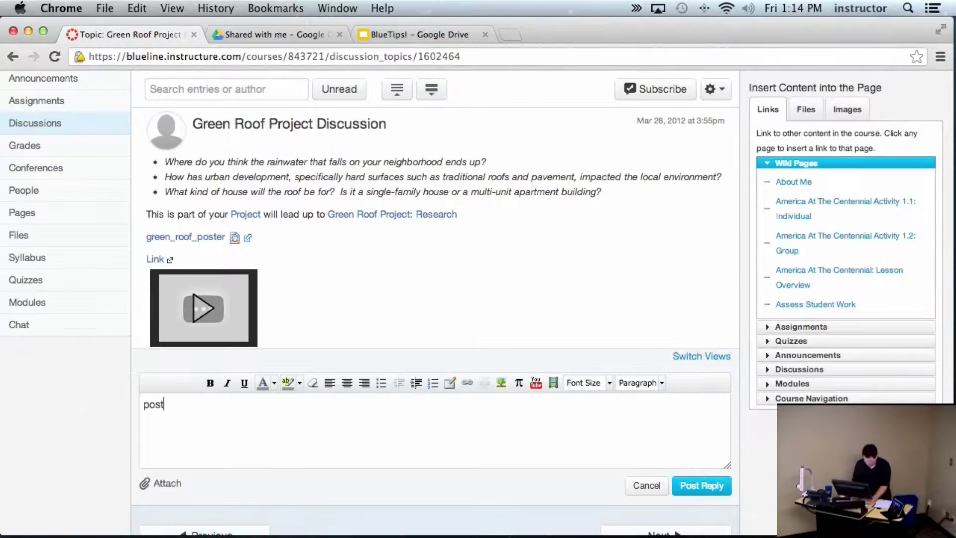
pyautogui.click(700, 486)
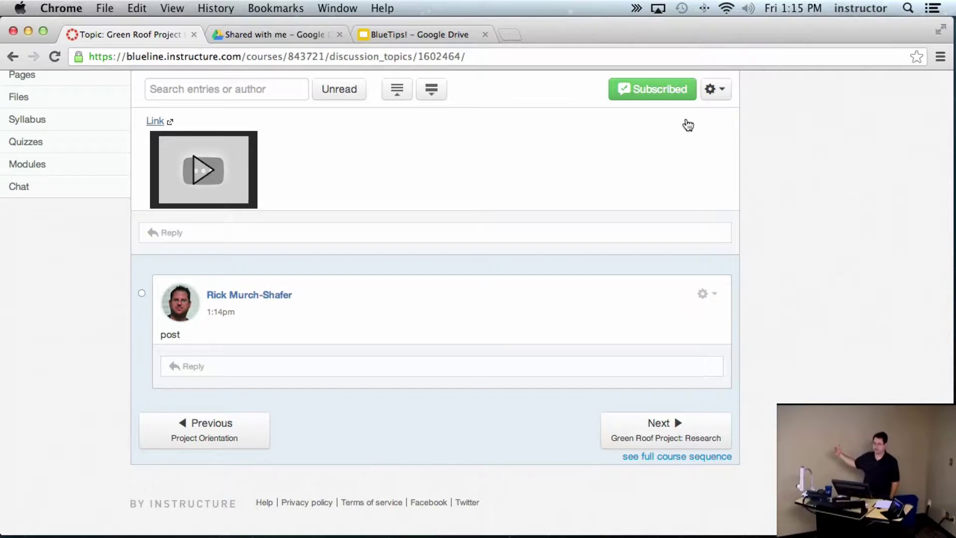
# - Unsubscribe from the "Green Roof Project Discussion" and return to the course's discussion list
pyautogui.click(657, 97)
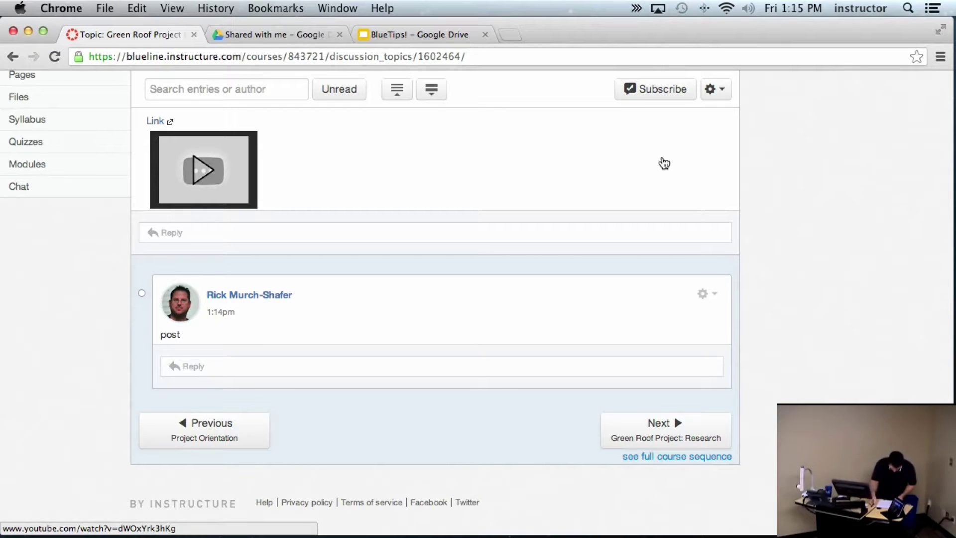
pyautogui.scroll(10, 284, 194)
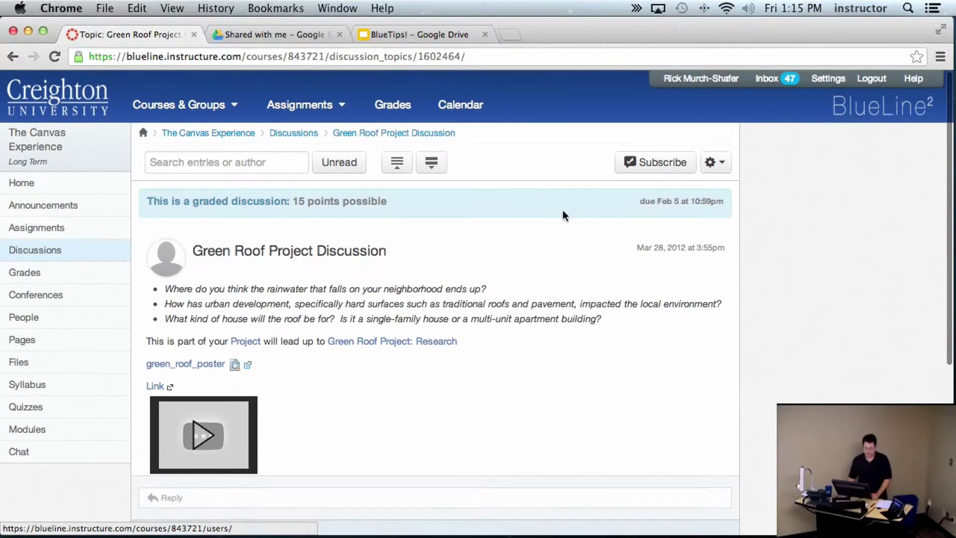
pyautogui.click(39, 255)
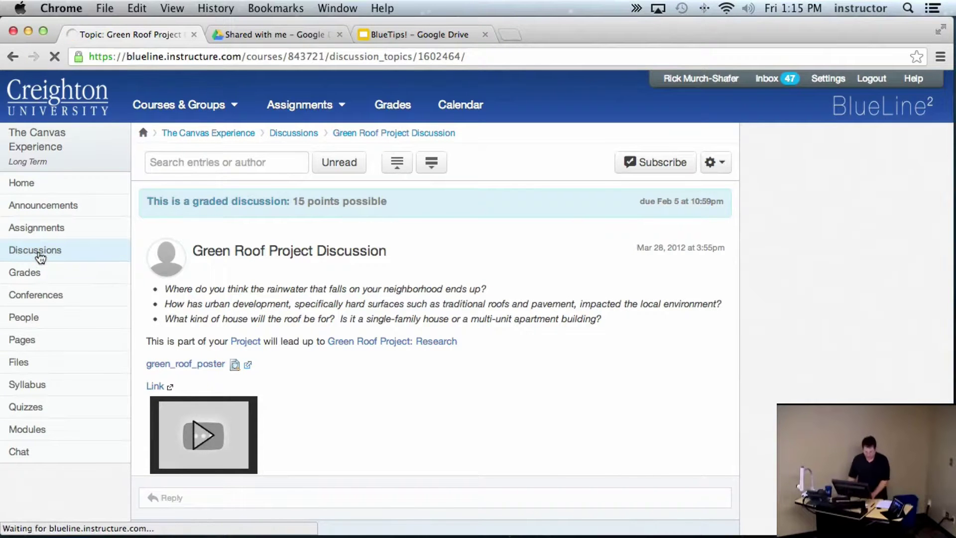
# - Switch to Safari and unpin the discussion "What do you know about the Centennial?" as the instructor
pyautogui.press('super+Tab')
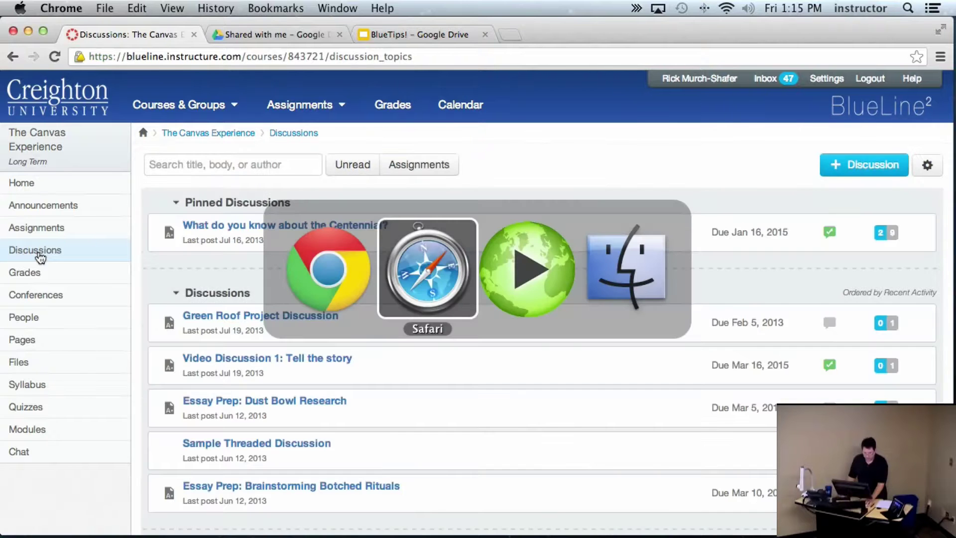
pyautogui.scroll(2, 472, 214)
pyautogui.scroll(3, 472, 214)
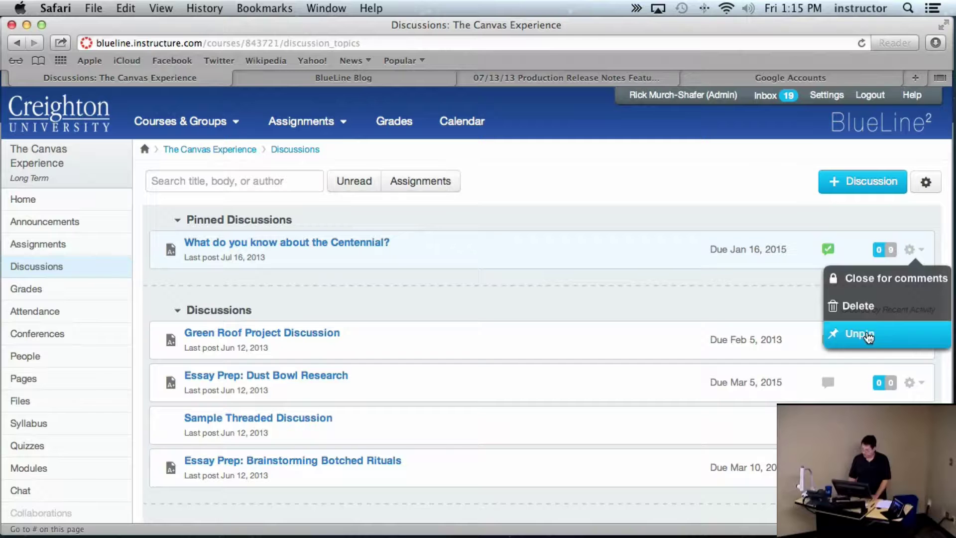
pyautogui.click(869, 338)
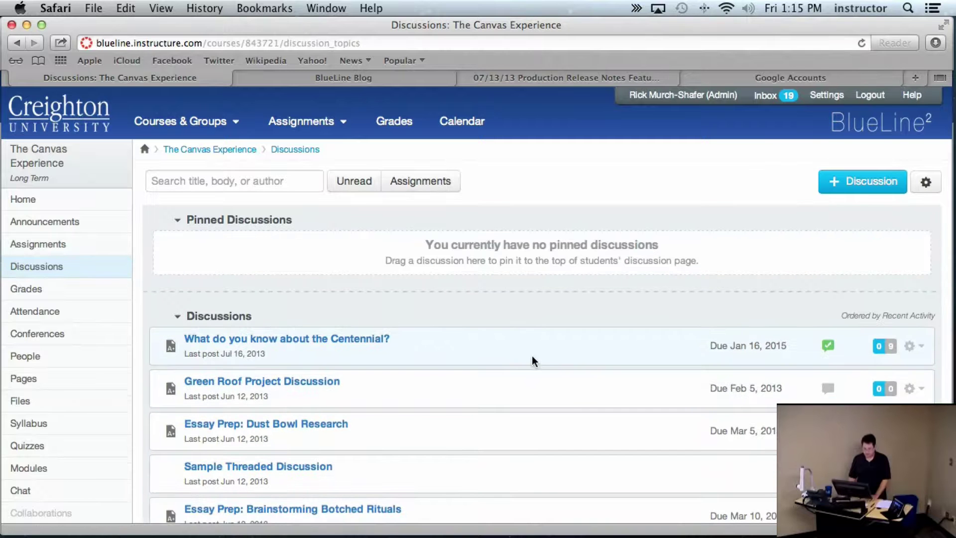
pyautogui.scroll(-2, 537, 352)
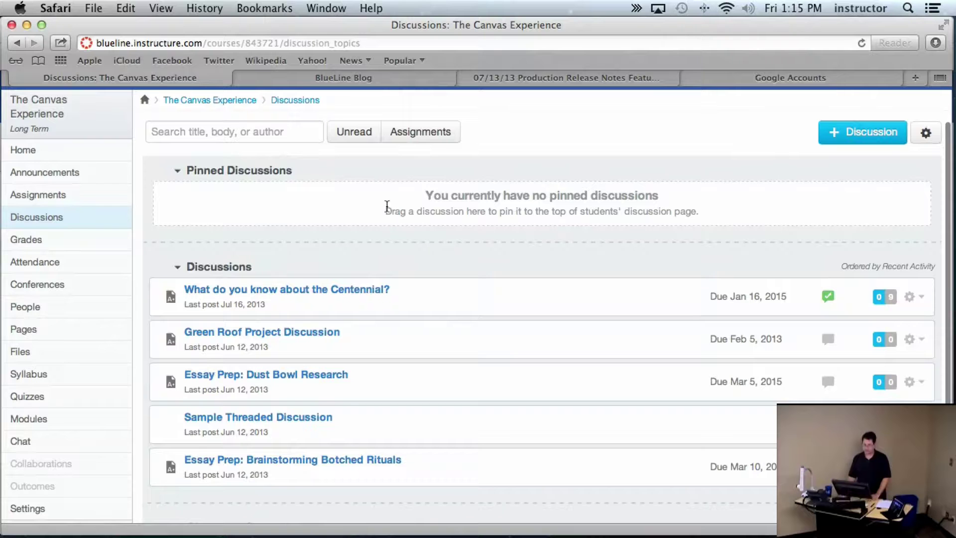
# - Switch to Chrome, refresh the student's discussion list and open "What do you know about the Centennial?" to check its available options
pyautogui.press('super+Tab')
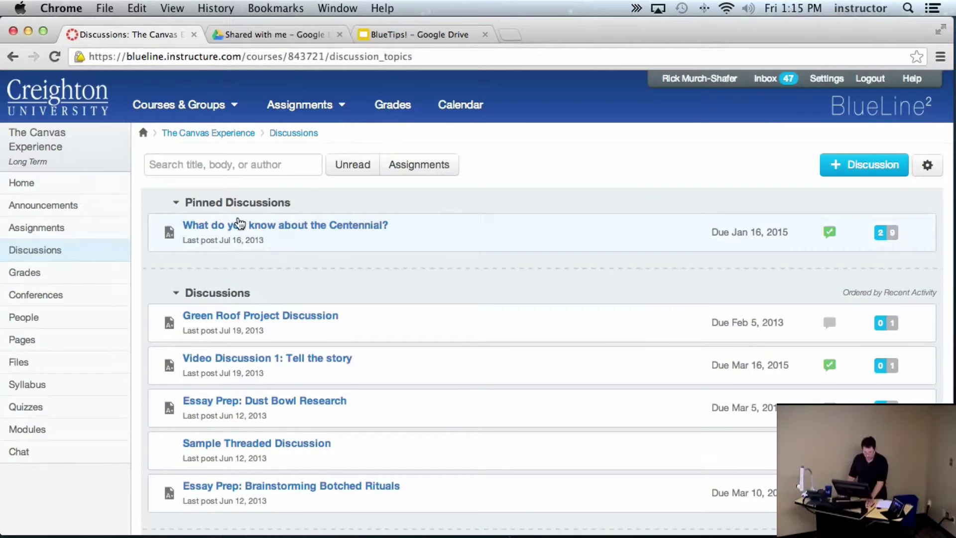
pyautogui.click(50, 253)
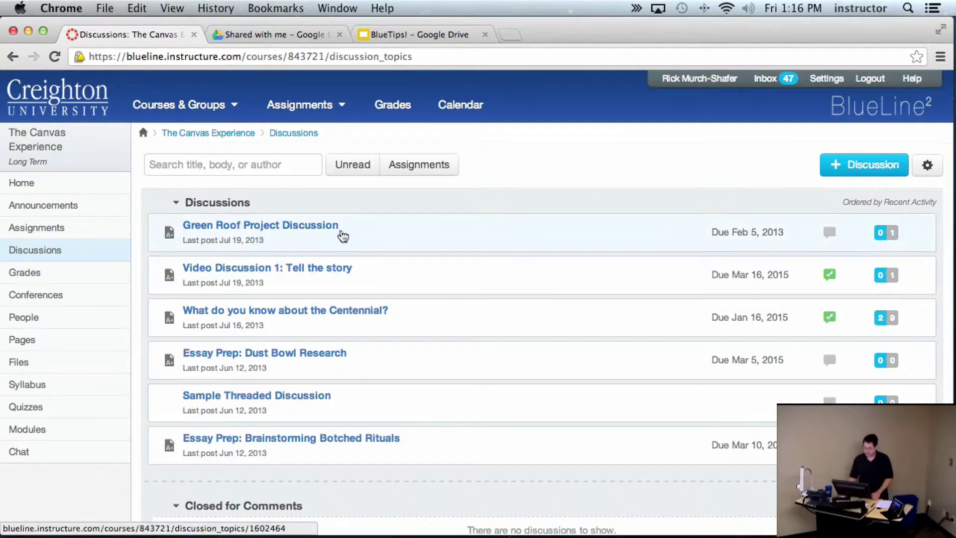
pyautogui.click(326, 311)
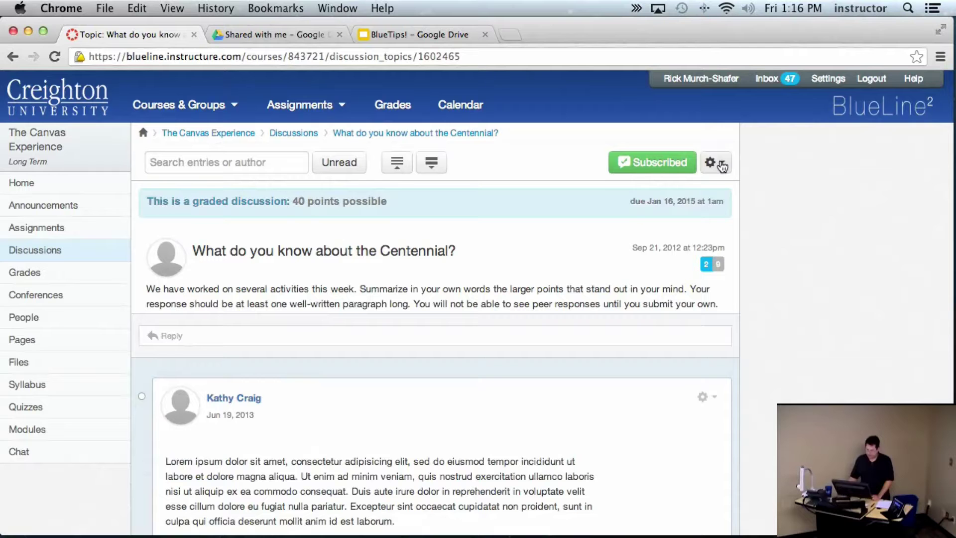
pyautogui.click(721, 167)
pyautogui.click(618, 185)
# - Switch to Safari and open "What do you know about the Centennial?" for editing to review its reply and grading options
pyautogui.press('super+Tab')
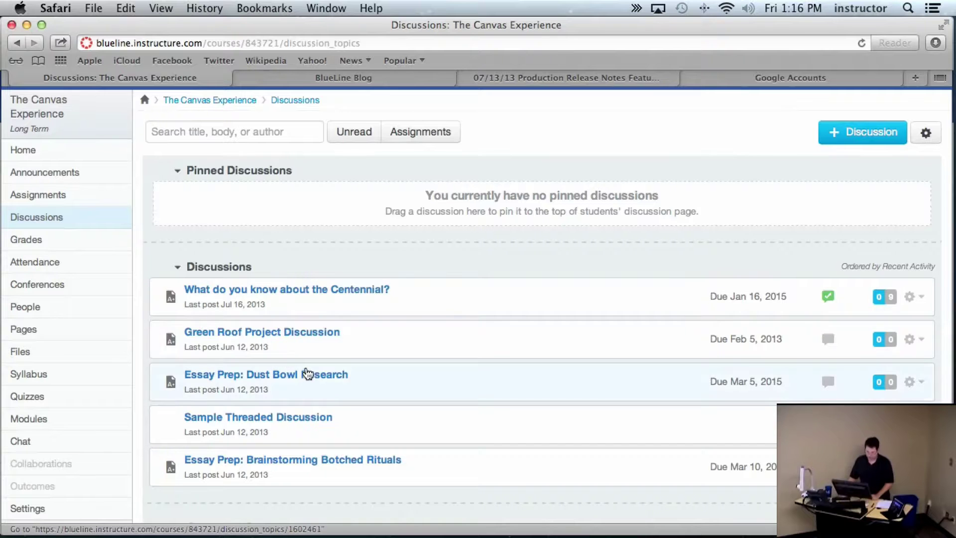
pyautogui.click(311, 290)
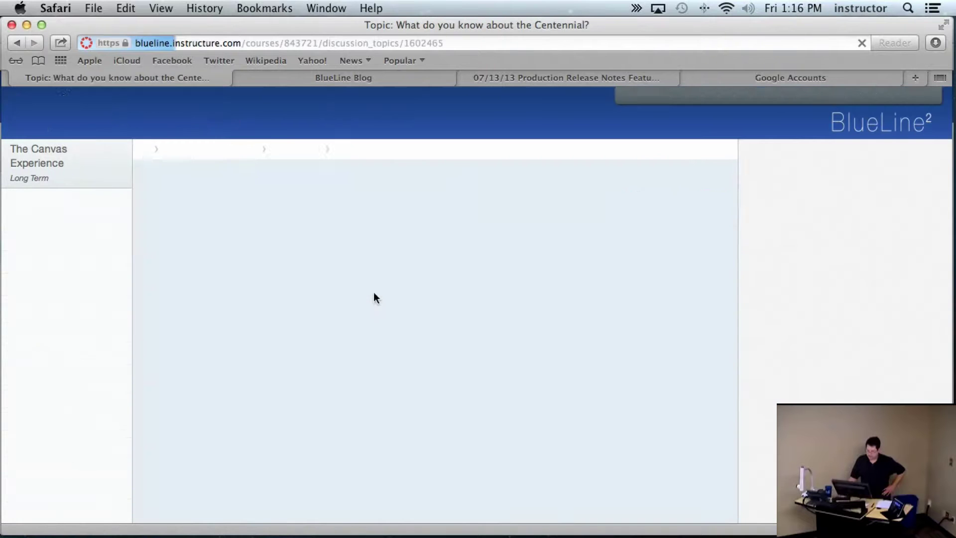
pyautogui.click(670, 180)
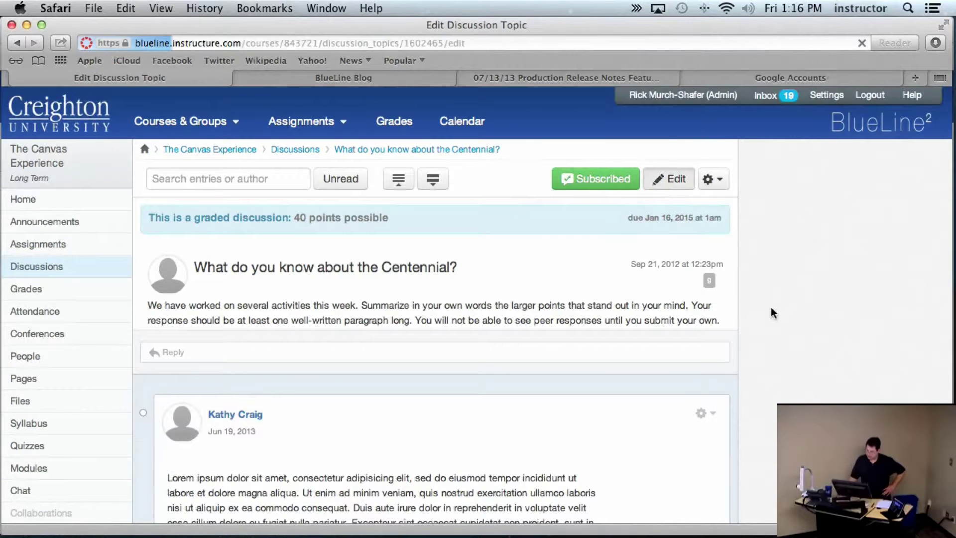
pyautogui.scroll(-5, 541, 393)
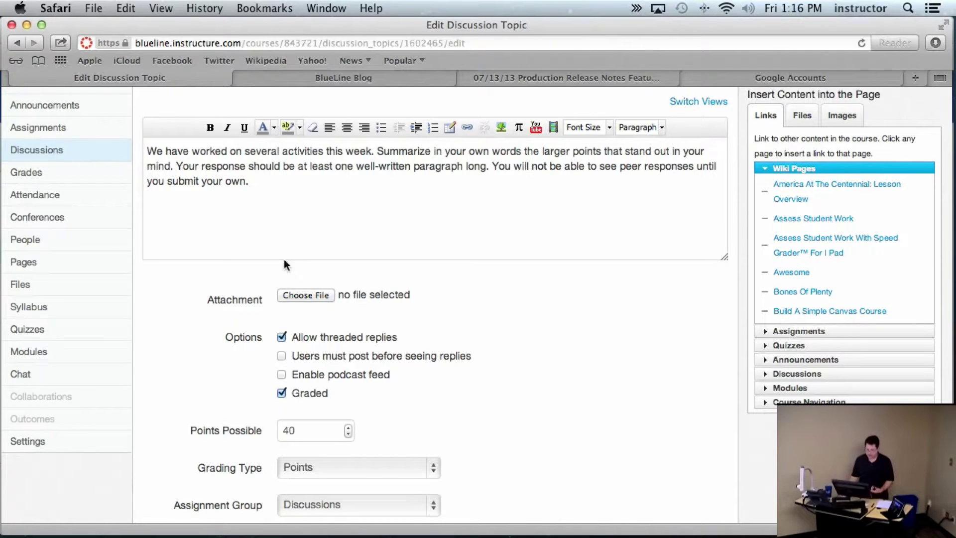
pyautogui.scroll(5, 393, 291)
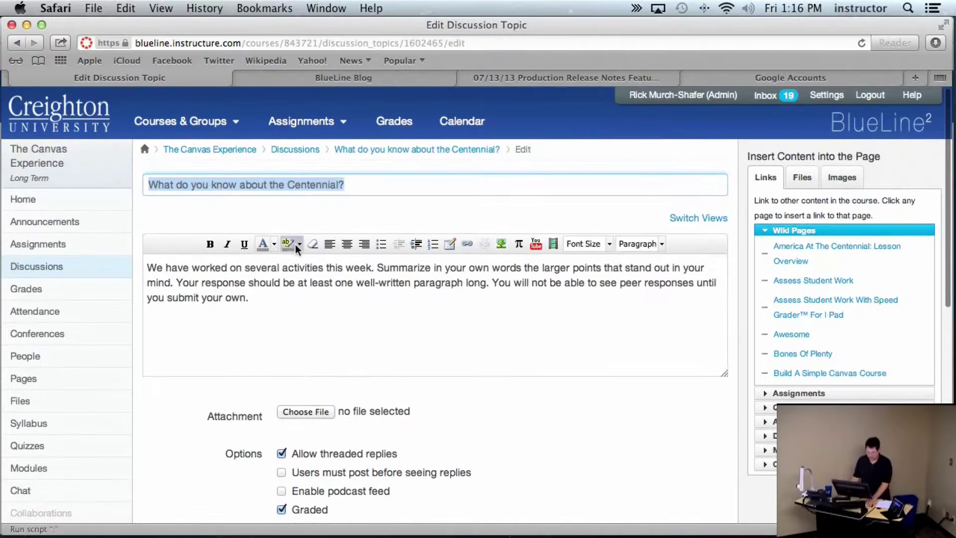
# - Switch to Chrome and examine the threaded replies in "What do you know about the Centennial?" as a student
pyautogui.press('super+Tab')
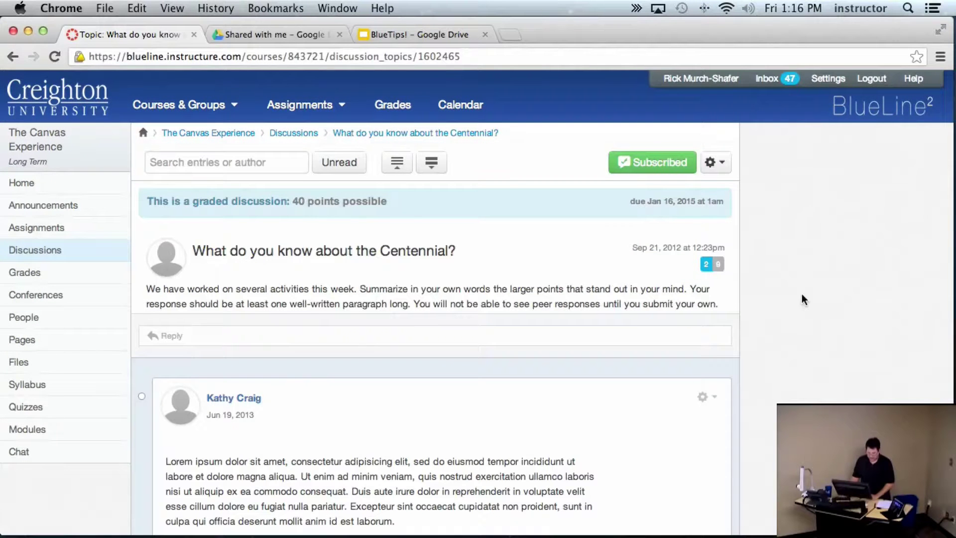
pyautogui.scroll(-5, 803, 293)
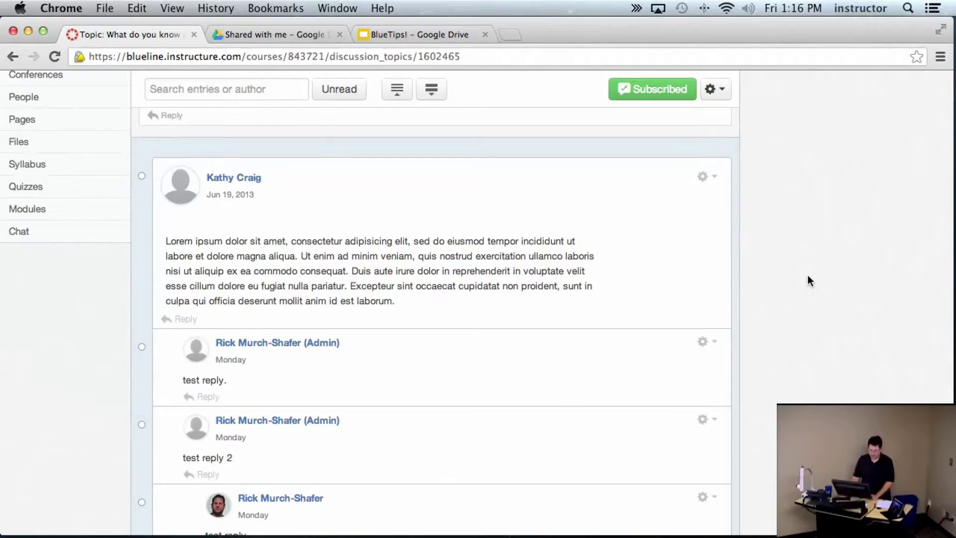
pyautogui.scroll(-1, 807, 277)
pyautogui.scroll(-1, 806, 276)
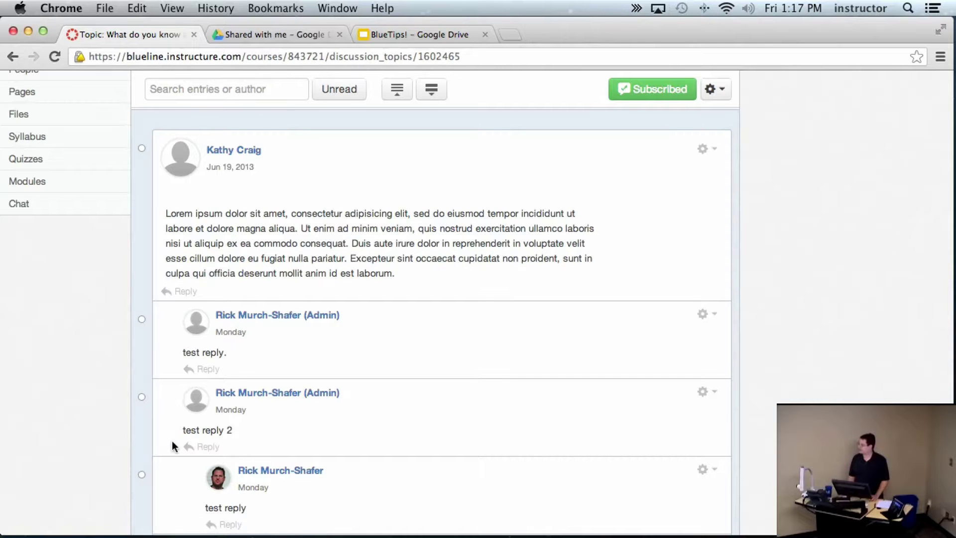
pyautogui.scroll(-3, 172, 441)
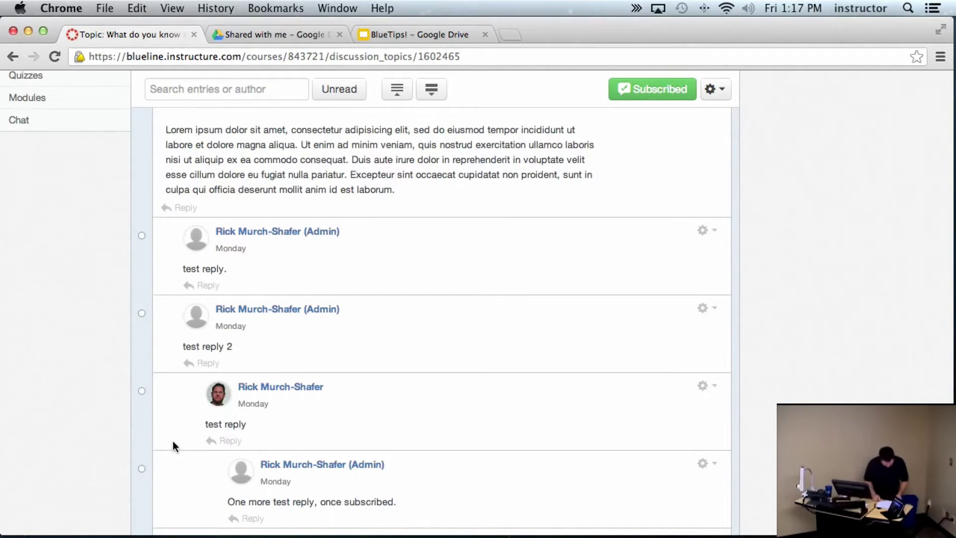
pyautogui.scroll(10, 86, 399)
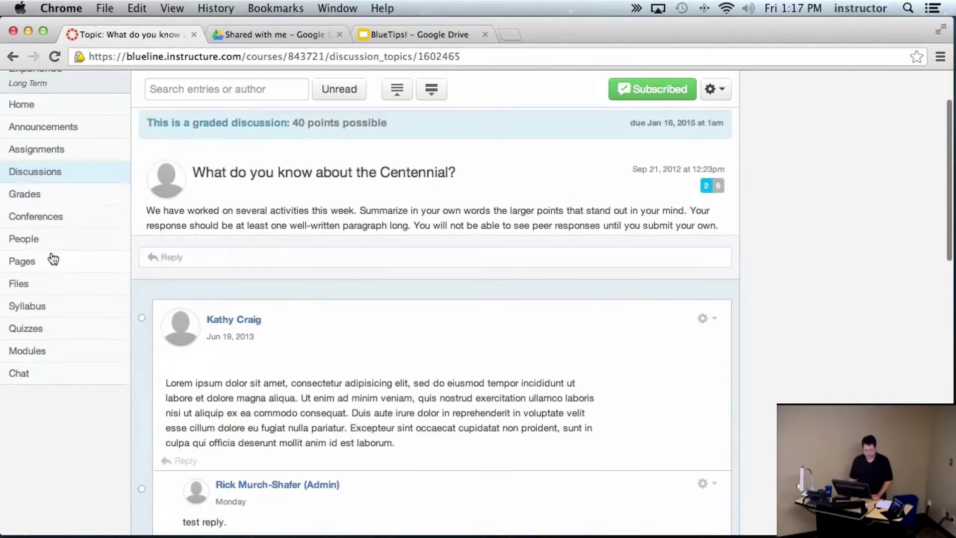
# - Filter the student's People roster by the Teacher role and open the instructor's People roster in Safari for comparison
pyautogui.click(54, 259)
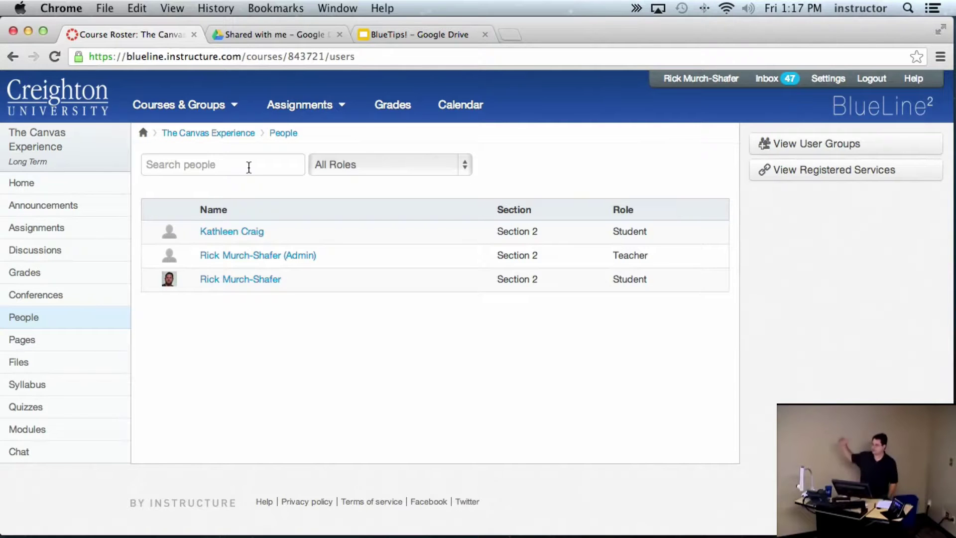
pyautogui.click(387, 170)
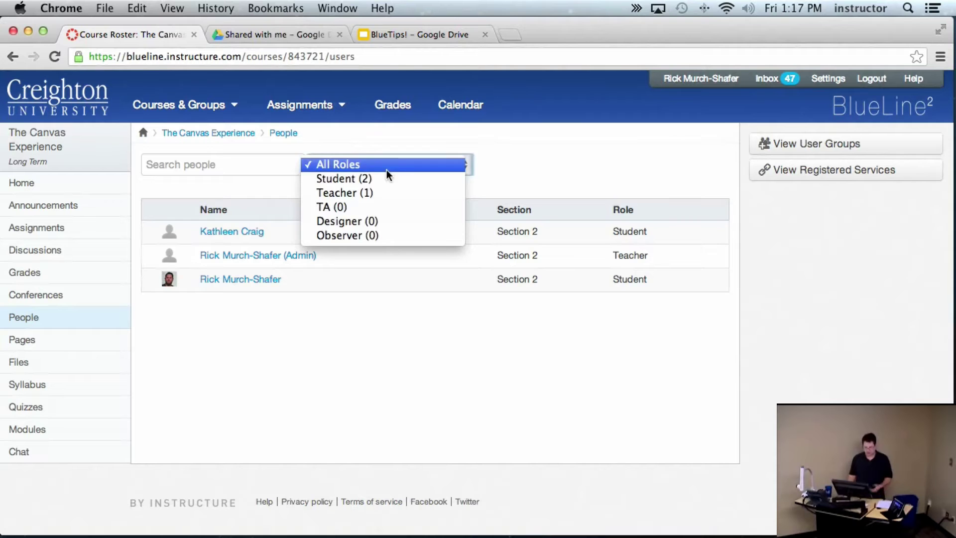
pyautogui.click(377, 193)
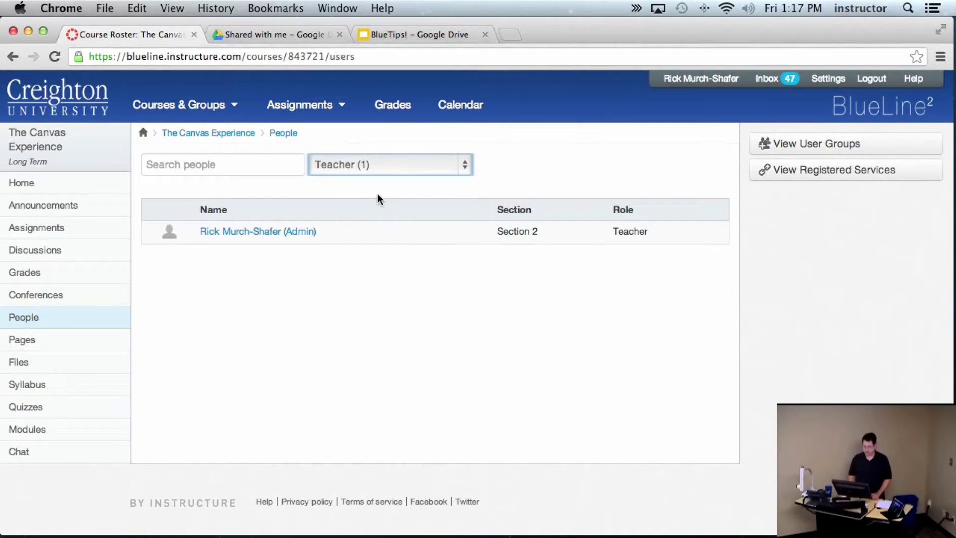
pyautogui.press('super+Tab')
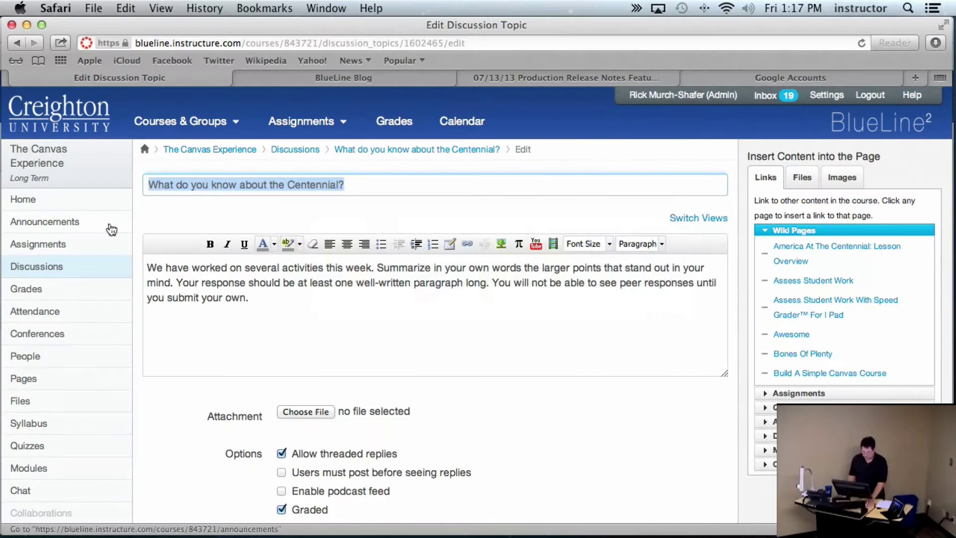
pyautogui.click(40, 355)
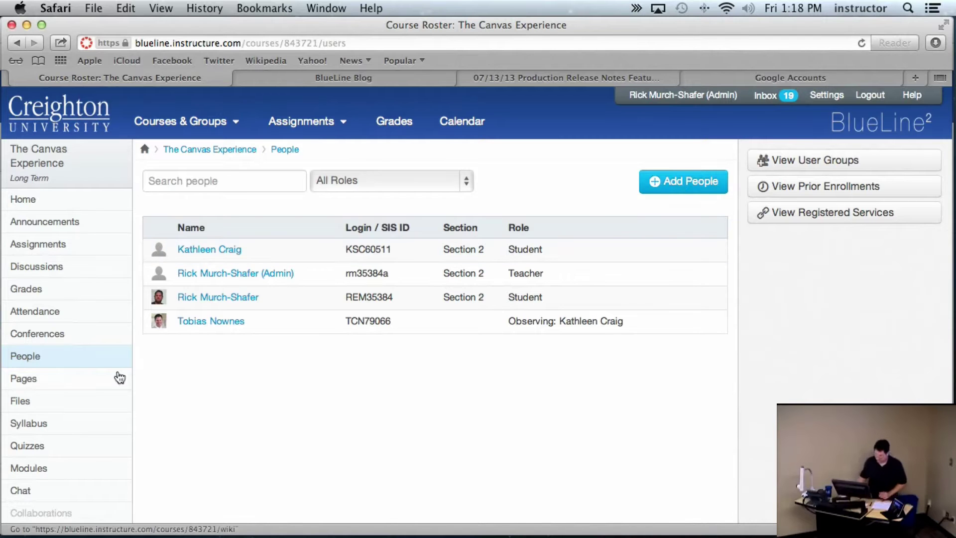
# - Switch to Chrome and start taking "Quiz 1: Main Characters" as a student
pyautogui.press('super+Tab')
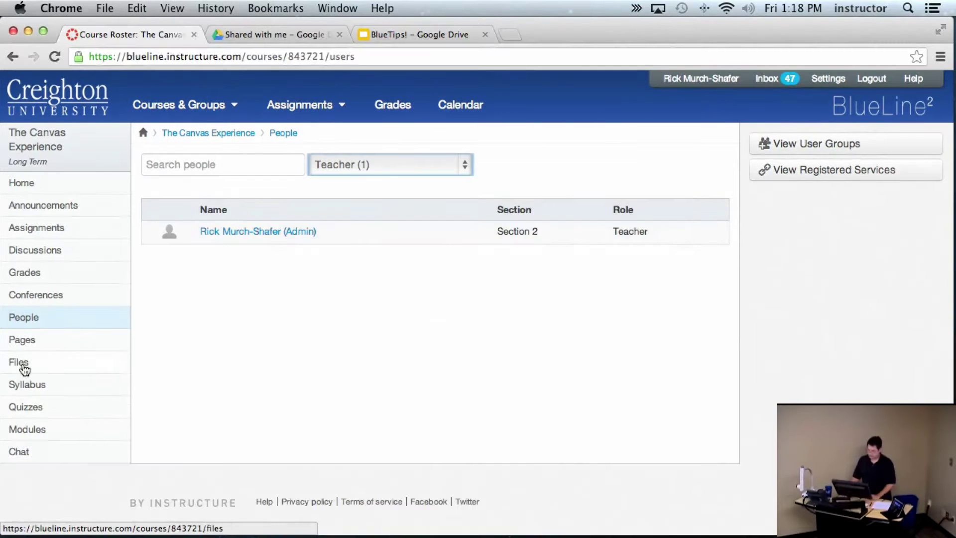
pyautogui.click(19, 413)
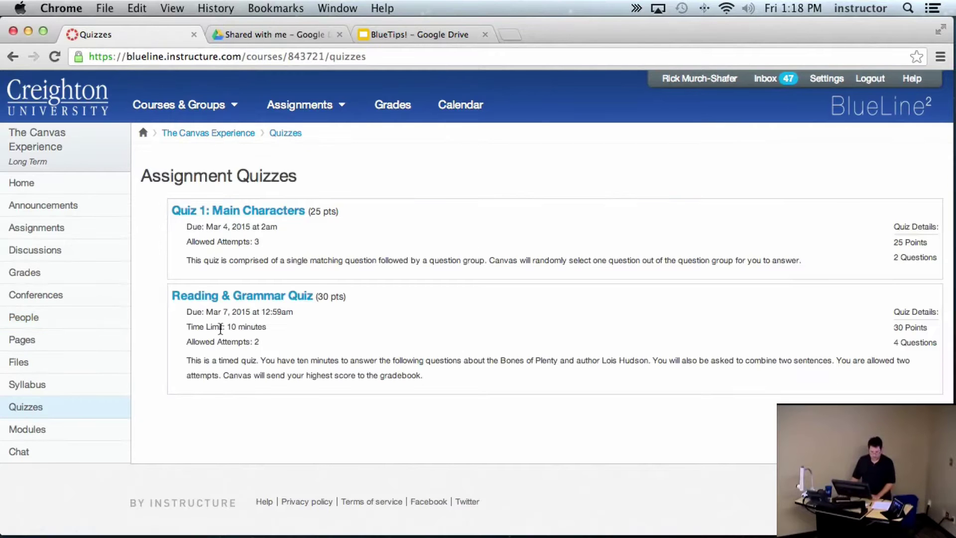
pyautogui.click(266, 210)
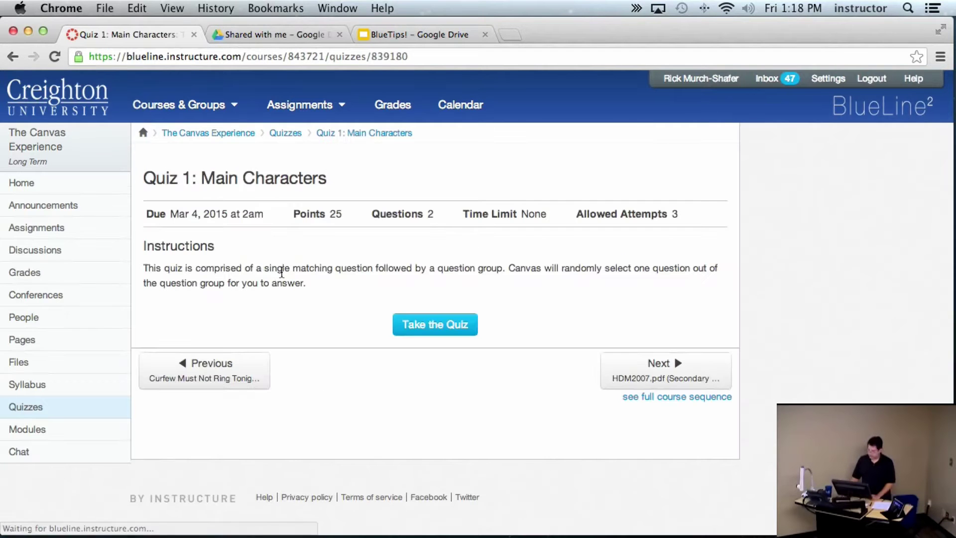
pyautogui.click(442, 326)
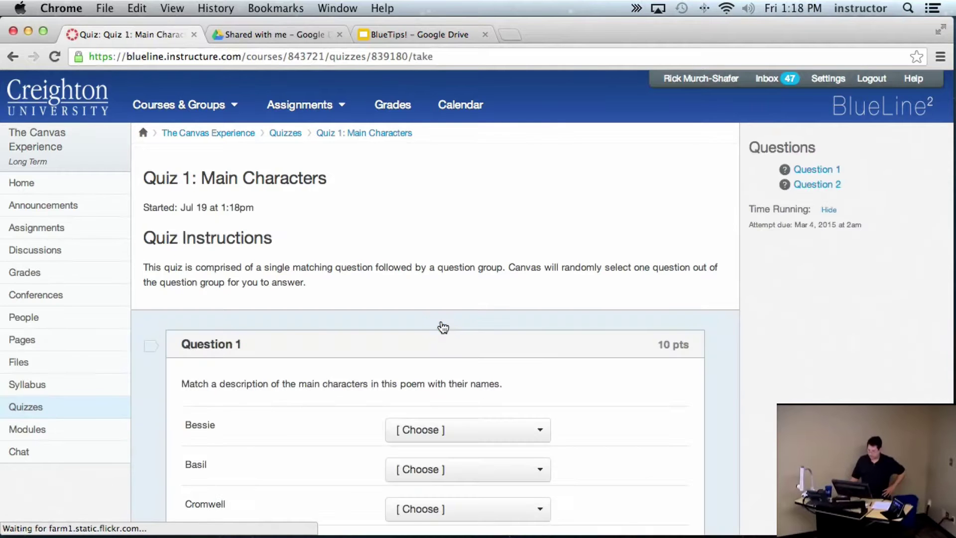
# - Match Bessie in Question 1 with "A kind of English Protestant in the 16th and 17th centuries"
pyautogui.scroll(-2, 313, 377)
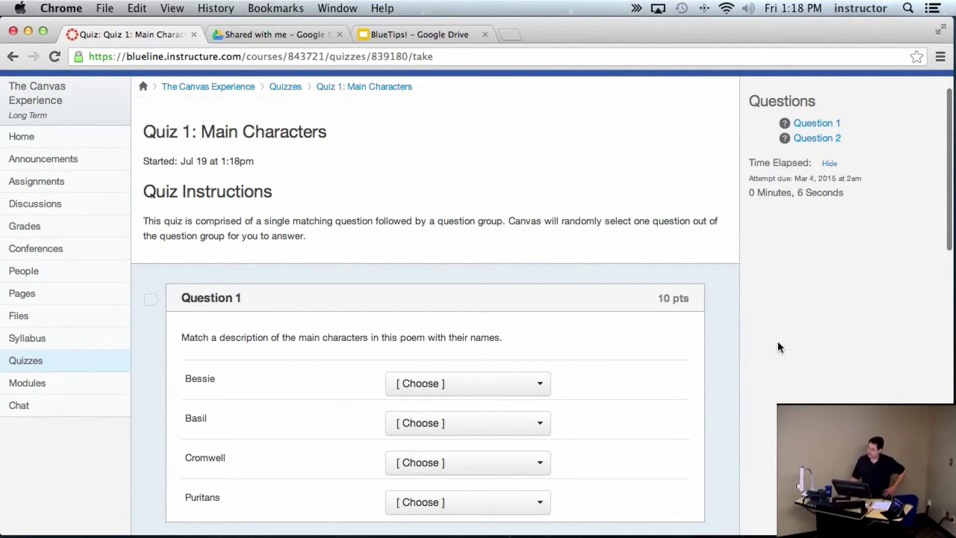
pyautogui.scroll(-5, 785, 346)
pyautogui.click(519, 217)
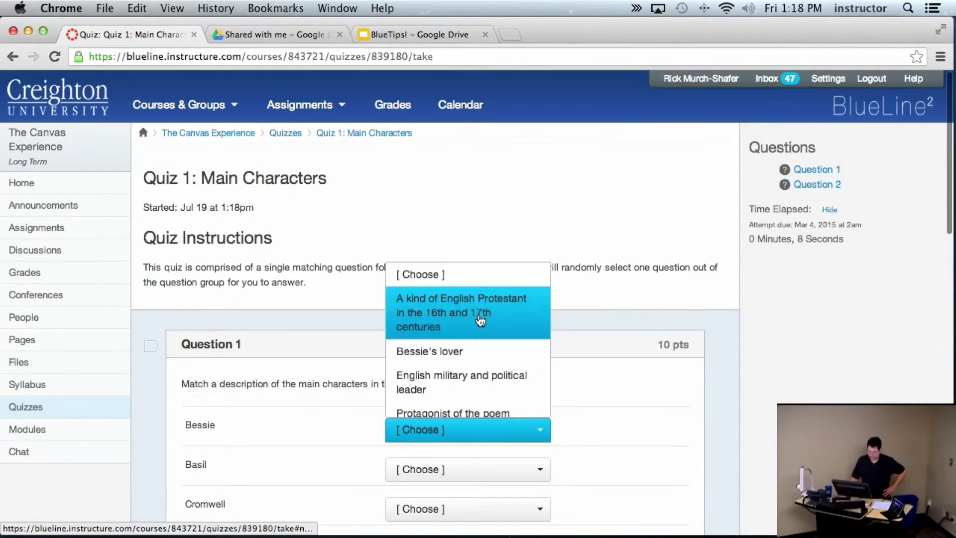
pyautogui.click(462, 321)
# - Match Basil with "Protagonist of the poem", Cromwell with "English military and political leader" and Puritans with "Bessie's lover"
pyautogui.scroll(-3, 692, 404)
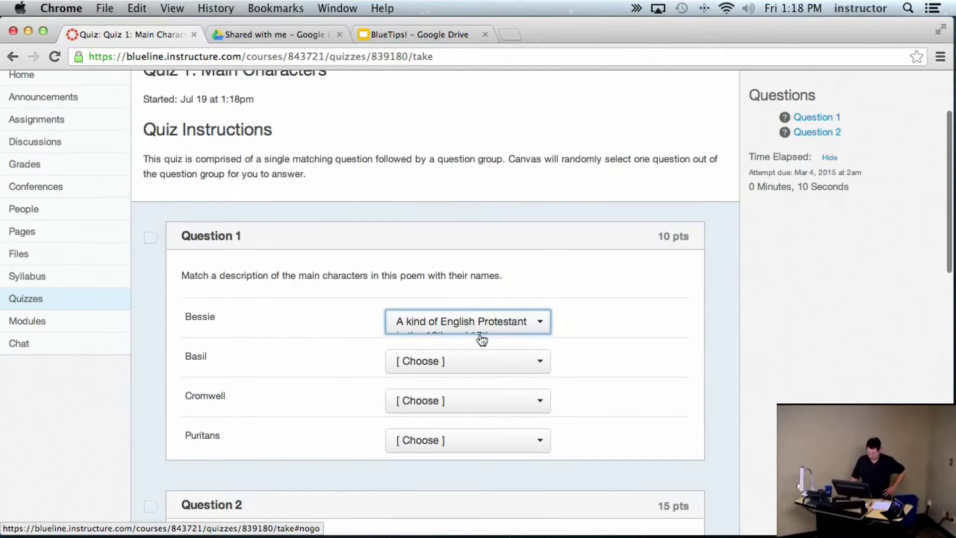
pyautogui.click(487, 364)
pyautogui.click(480, 343)
pyautogui.click(485, 400)
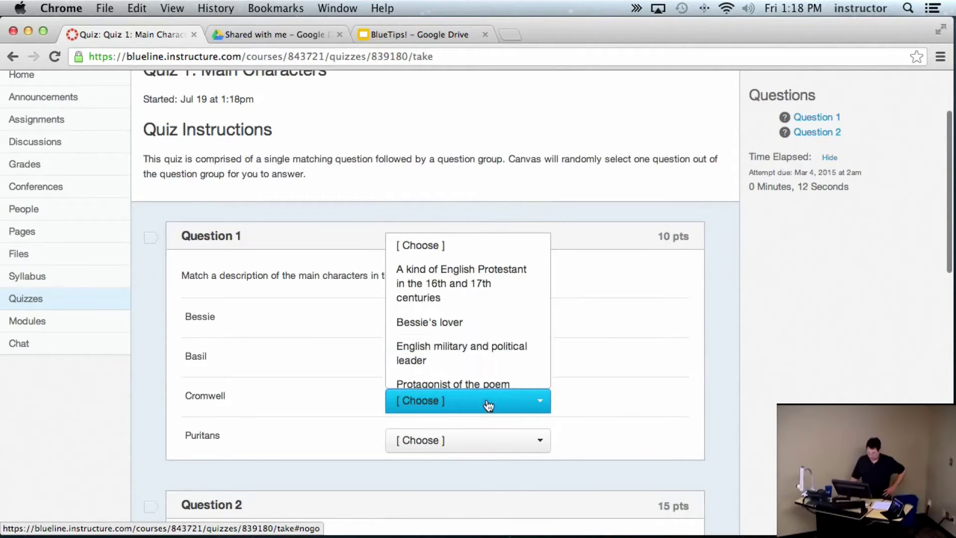
pyautogui.click(492, 359)
pyautogui.click(495, 441)
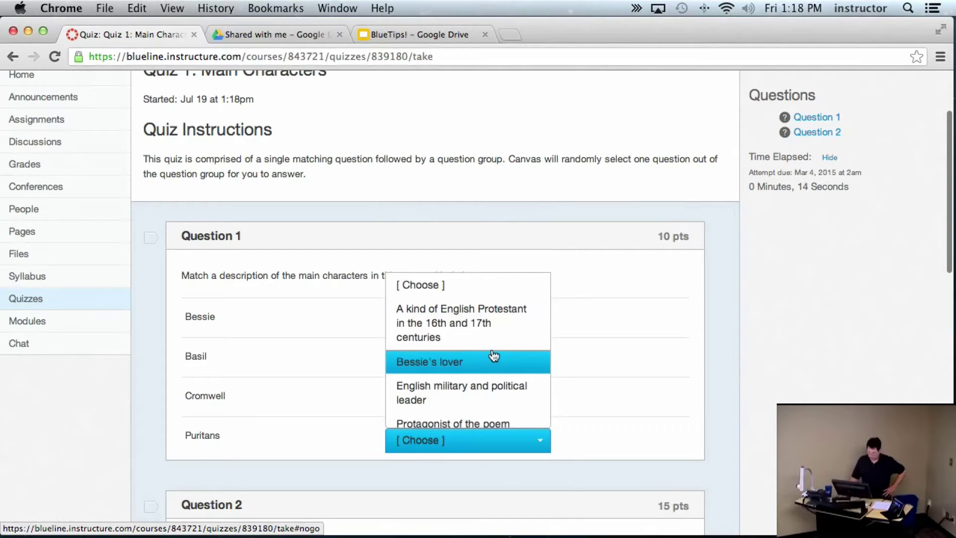
pyautogui.click(493, 358)
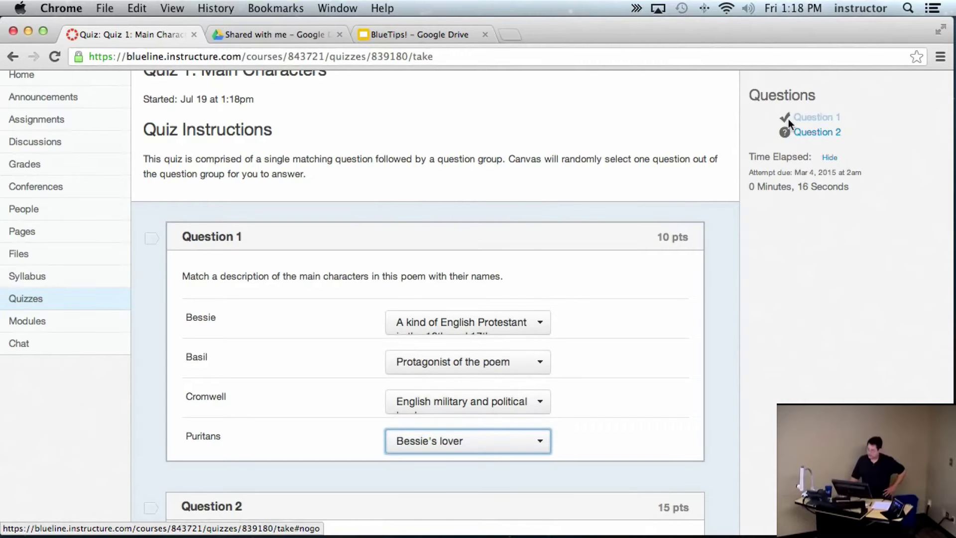
# - Check the answered status of Question 1 in the quiz's question list and examine Question 2
pyautogui.moveTo(789, 118)
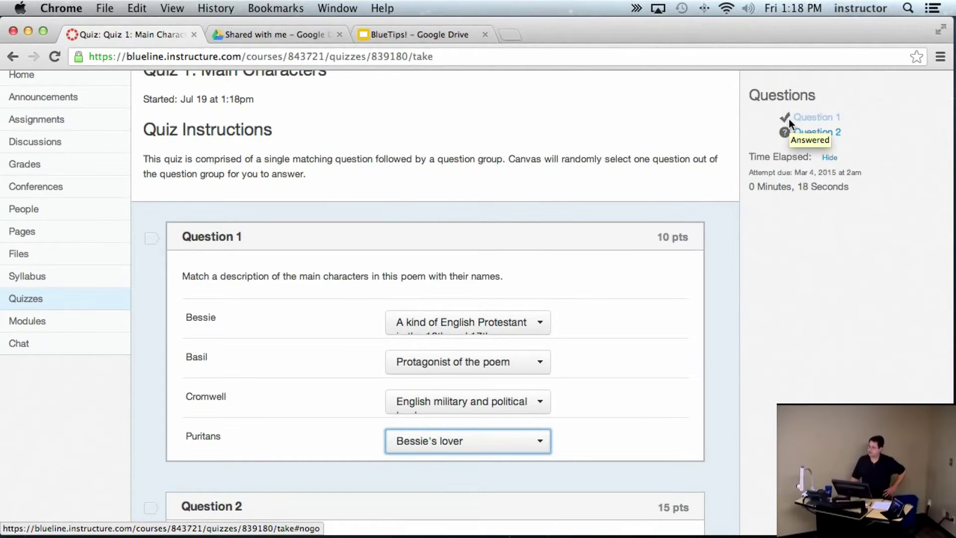
pyautogui.scroll(-3, 860, 339)
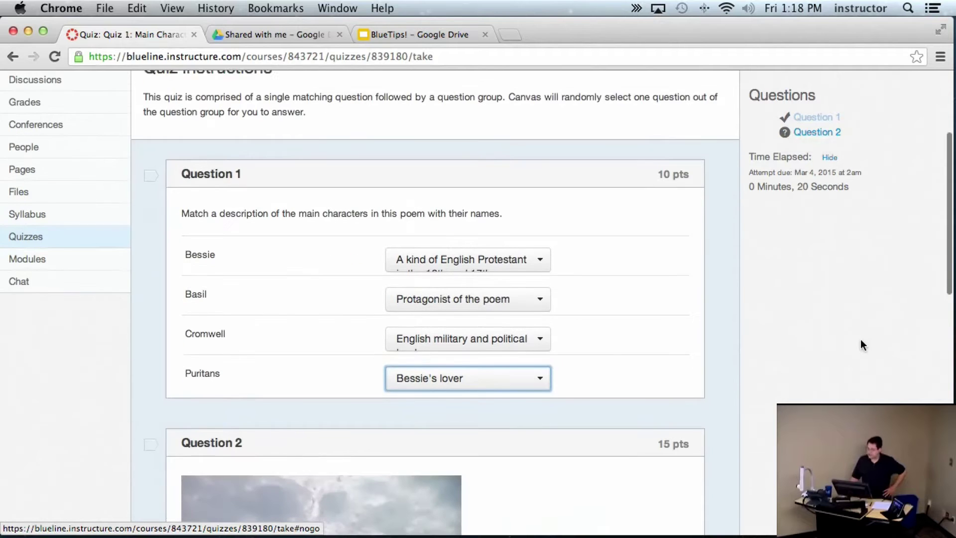
pyautogui.scroll(-4, 863, 341)
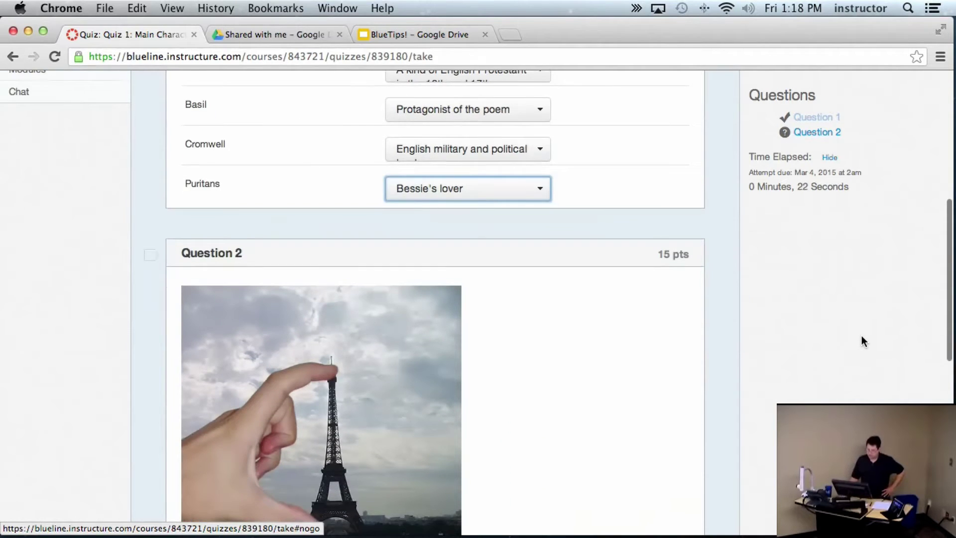
pyautogui.scroll(-3, 863, 341)
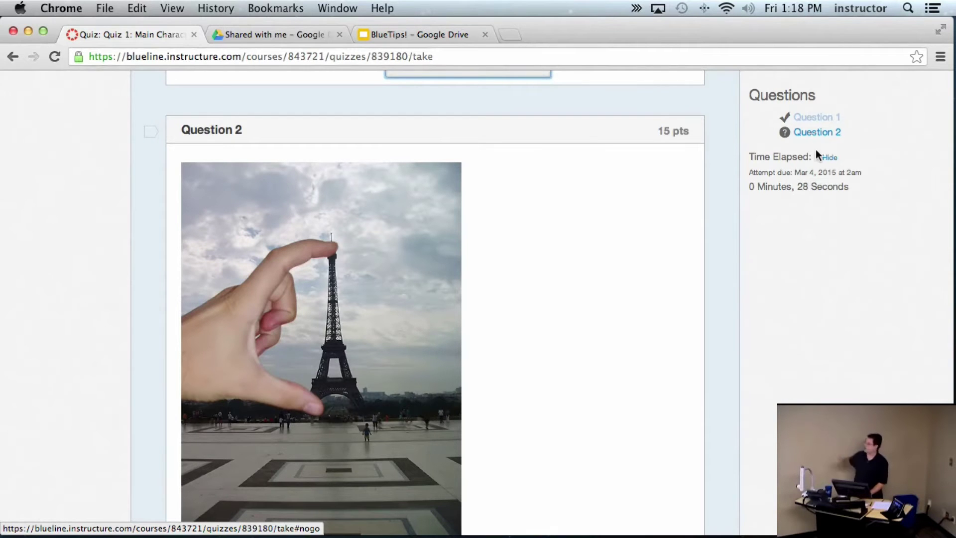
pyautogui.scroll(1, 802, 137)
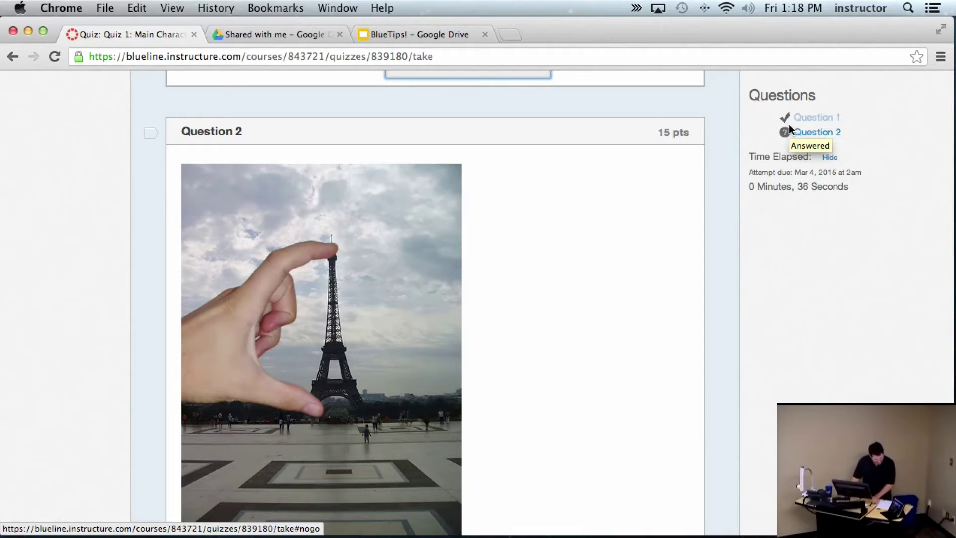
# - Switch to Safari, start a new question in "Quiz- Midterm" and review the available question types, including File Upload Question
pyautogui.press('super+Tab')
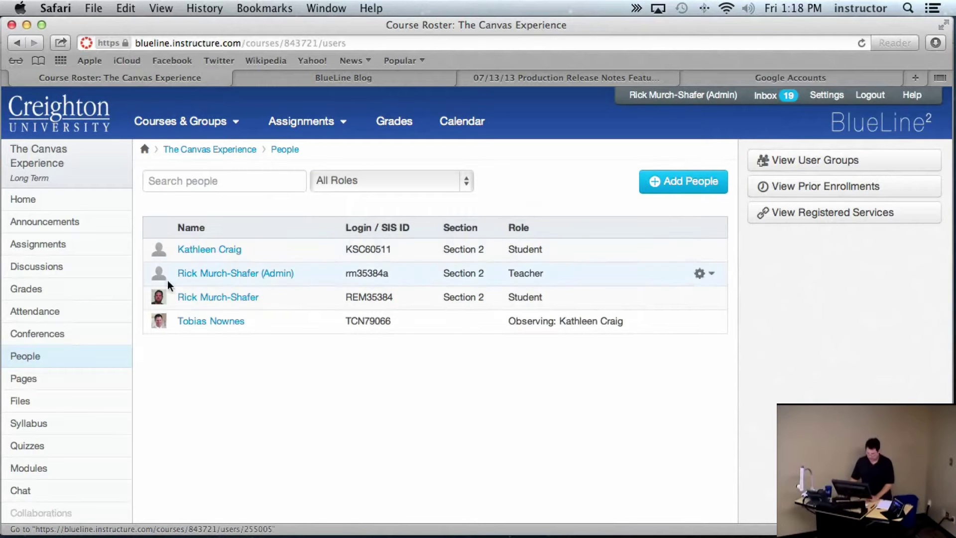
pyautogui.click(37, 445)
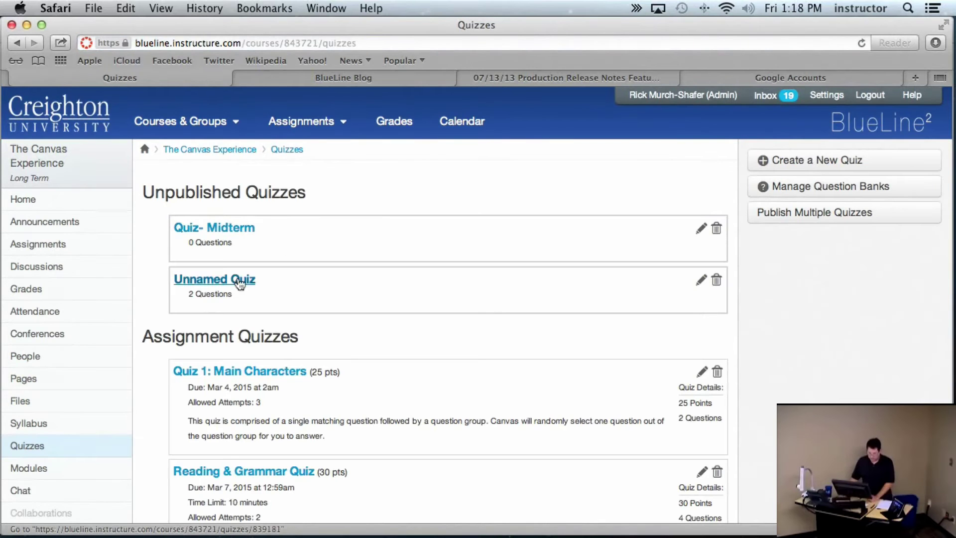
pyautogui.click(219, 228)
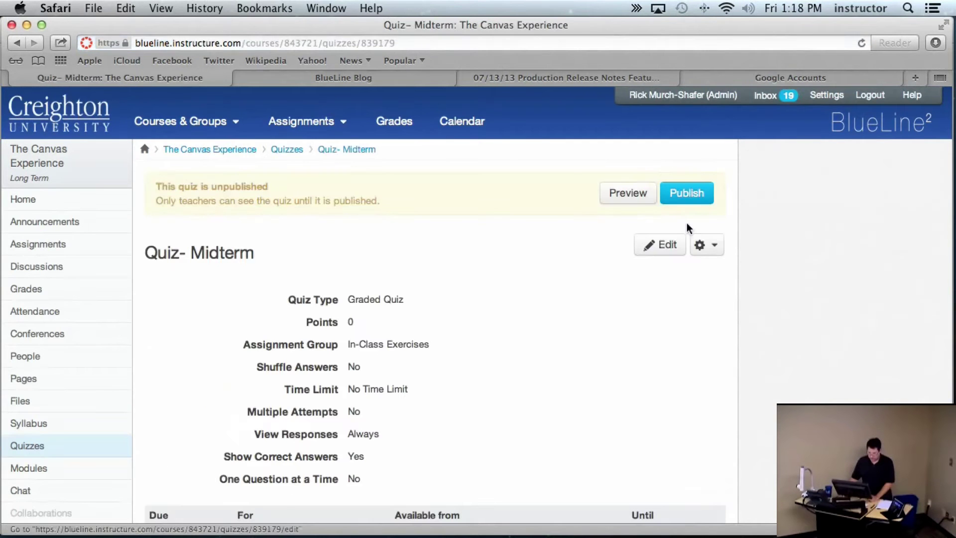
pyautogui.click(663, 244)
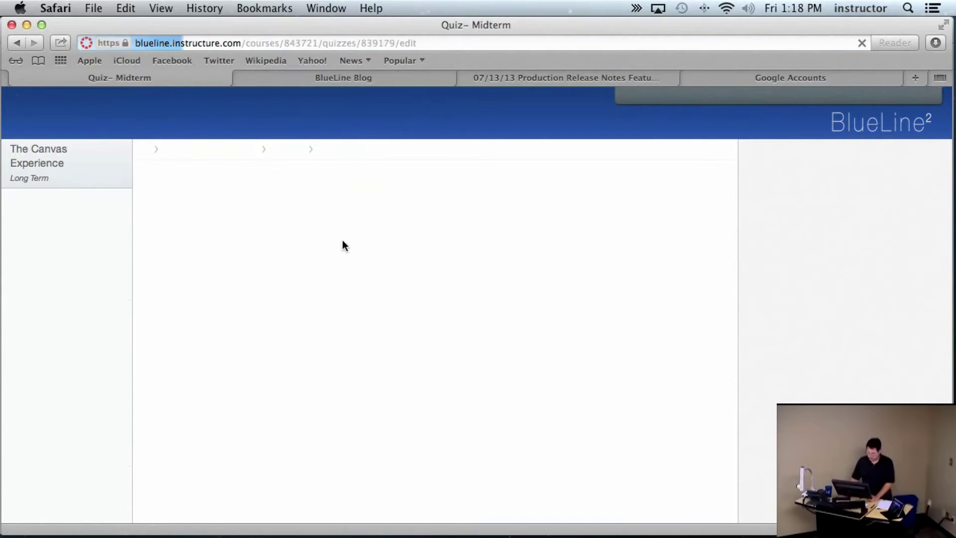
pyautogui.click(302, 354)
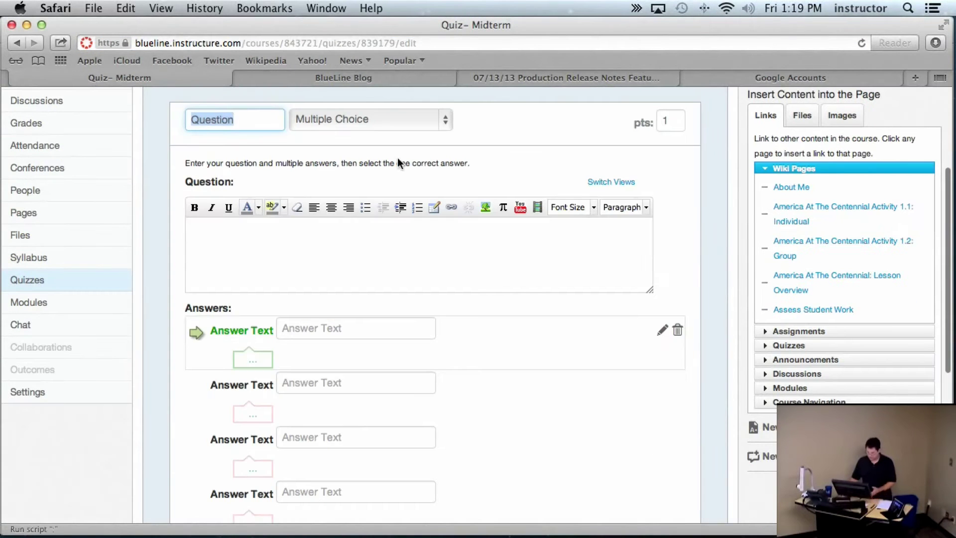
pyautogui.click(413, 125)
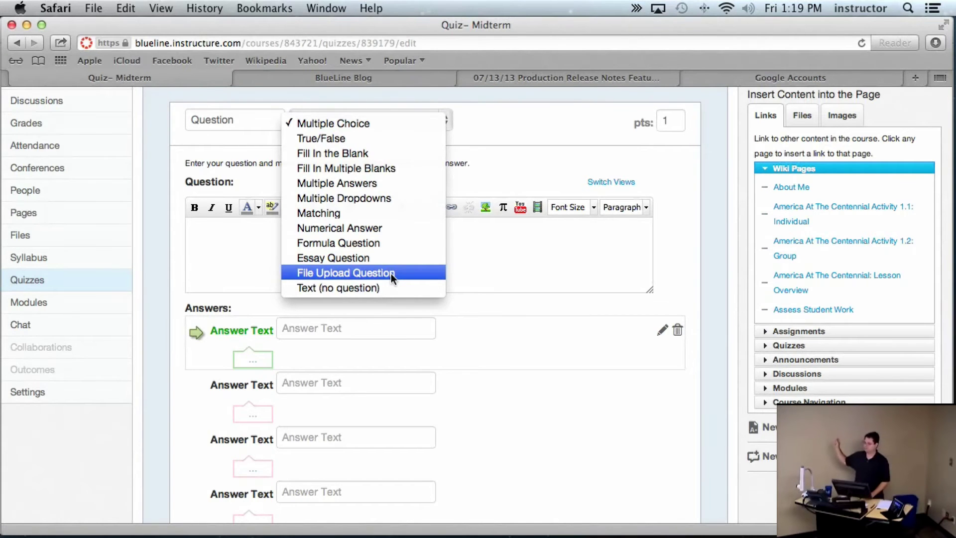
pyautogui.click(497, 306)
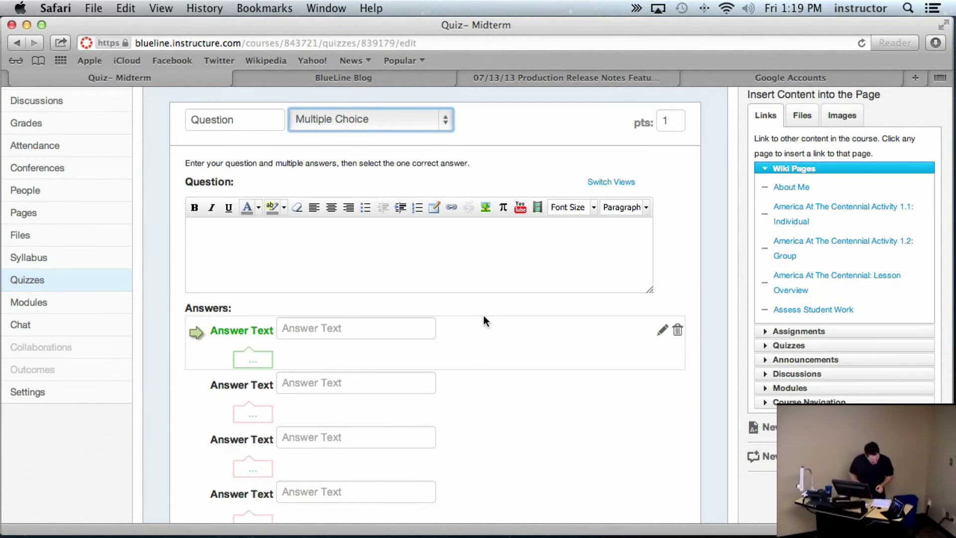
# - Open the External Apps in the course settings and browse the available apps
pyautogui.scroll(1, 308, 353)
pyautogui.click(36, 399)
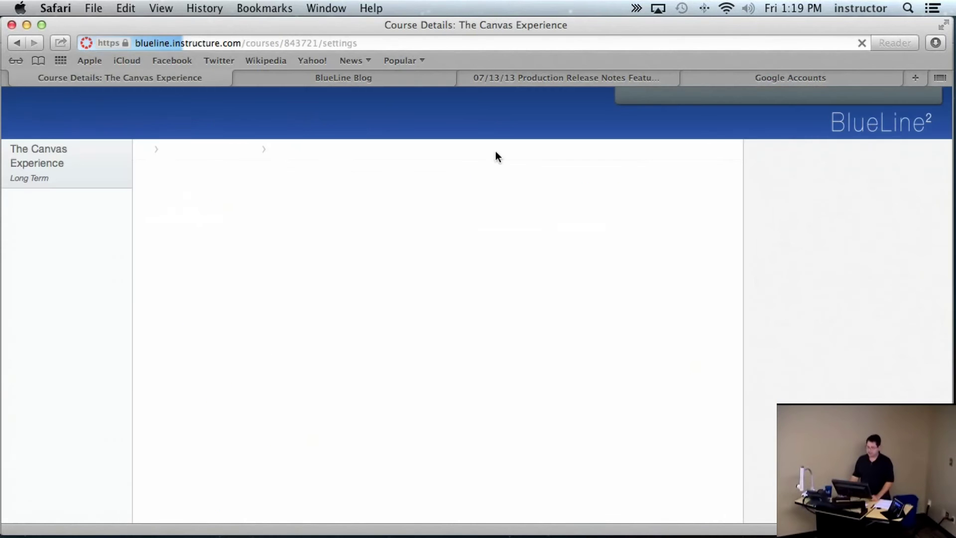
pyautogui.click(454, 187)
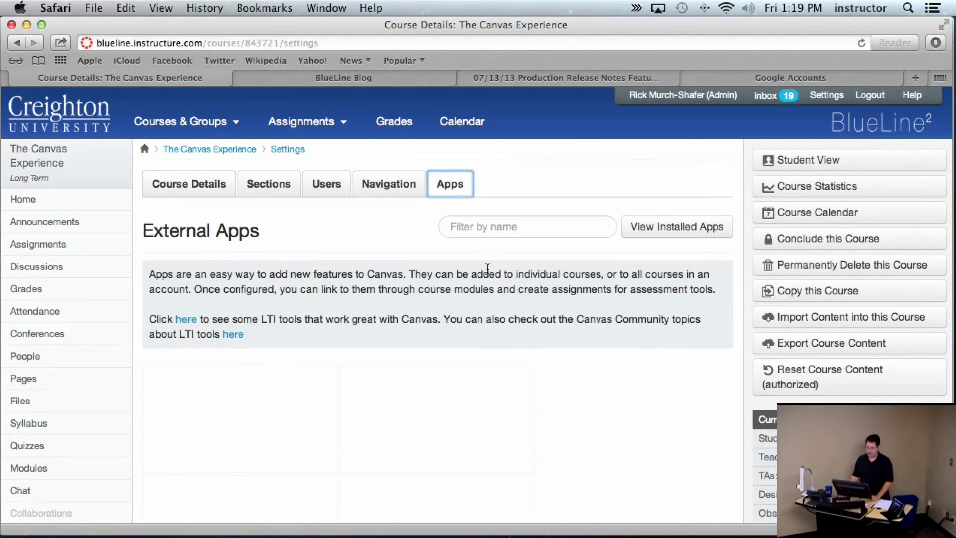
pyautogui.scroll(-10, 438, 300)
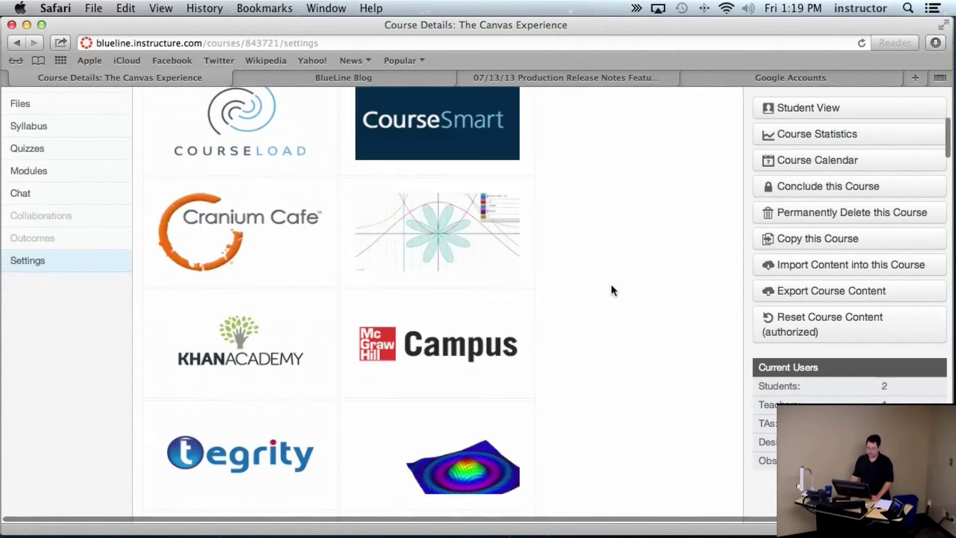
pyautogui.scroll(-4, 611, 285)
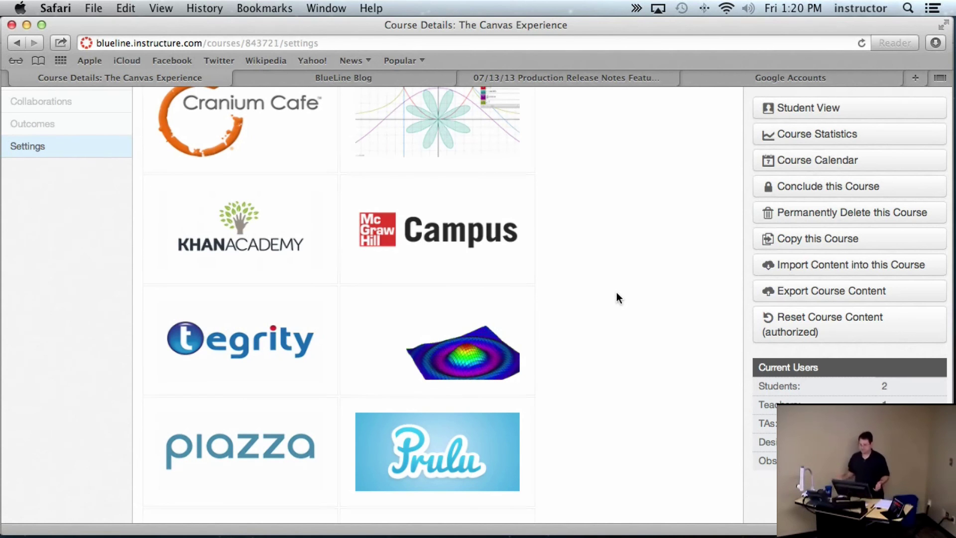
# - Switch to Google Chrome
pyautogui.press('super+Tab')
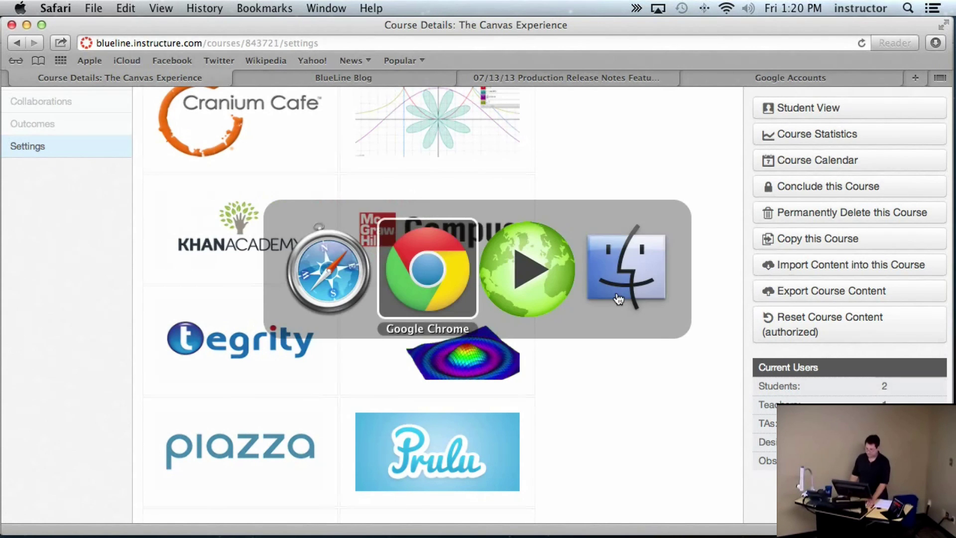
pyautogui.press('super+Tab')
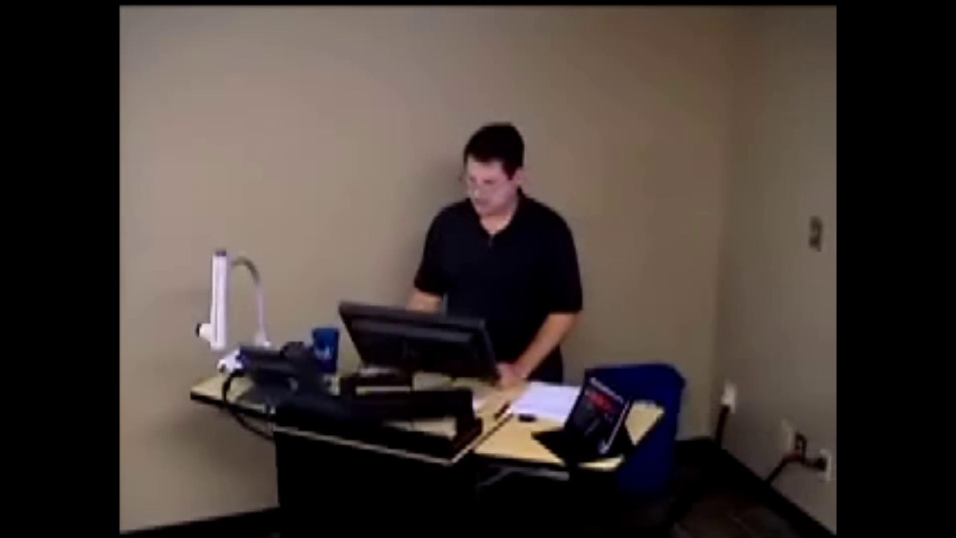